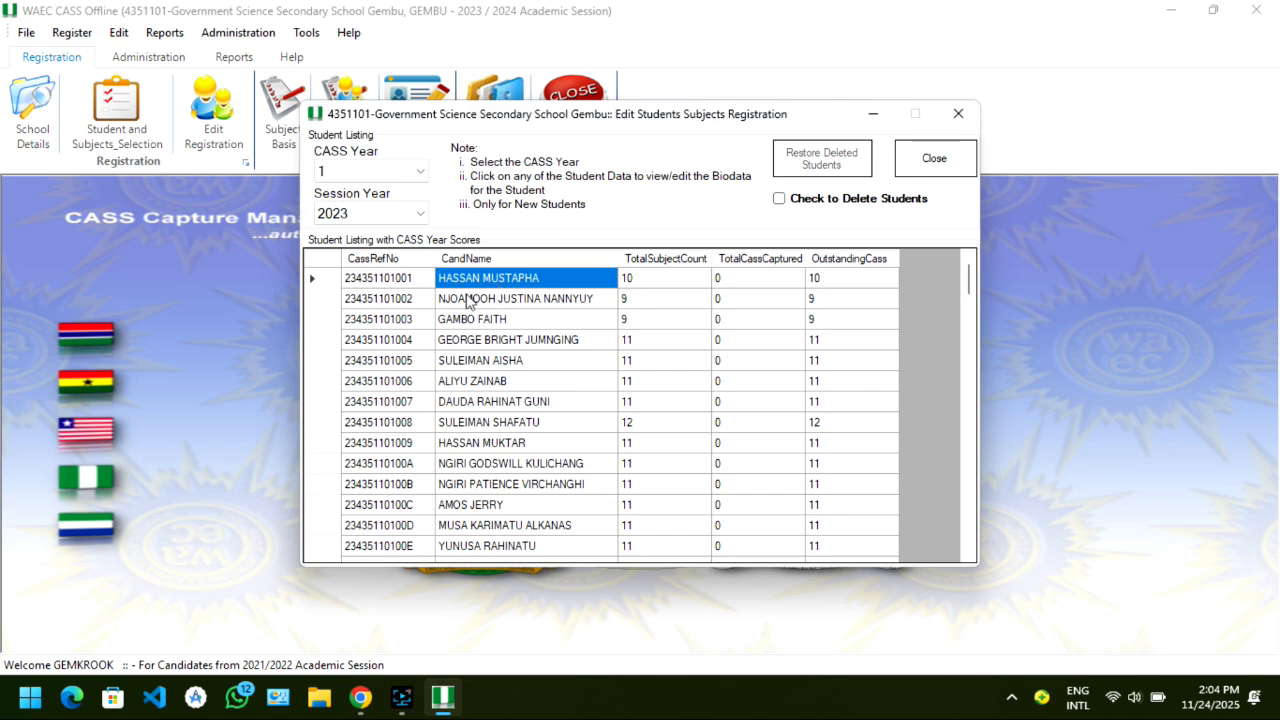
# Open the first student's subject registration in the old version, continue past the error, and close the form.
pyautogui.click(447, 284)
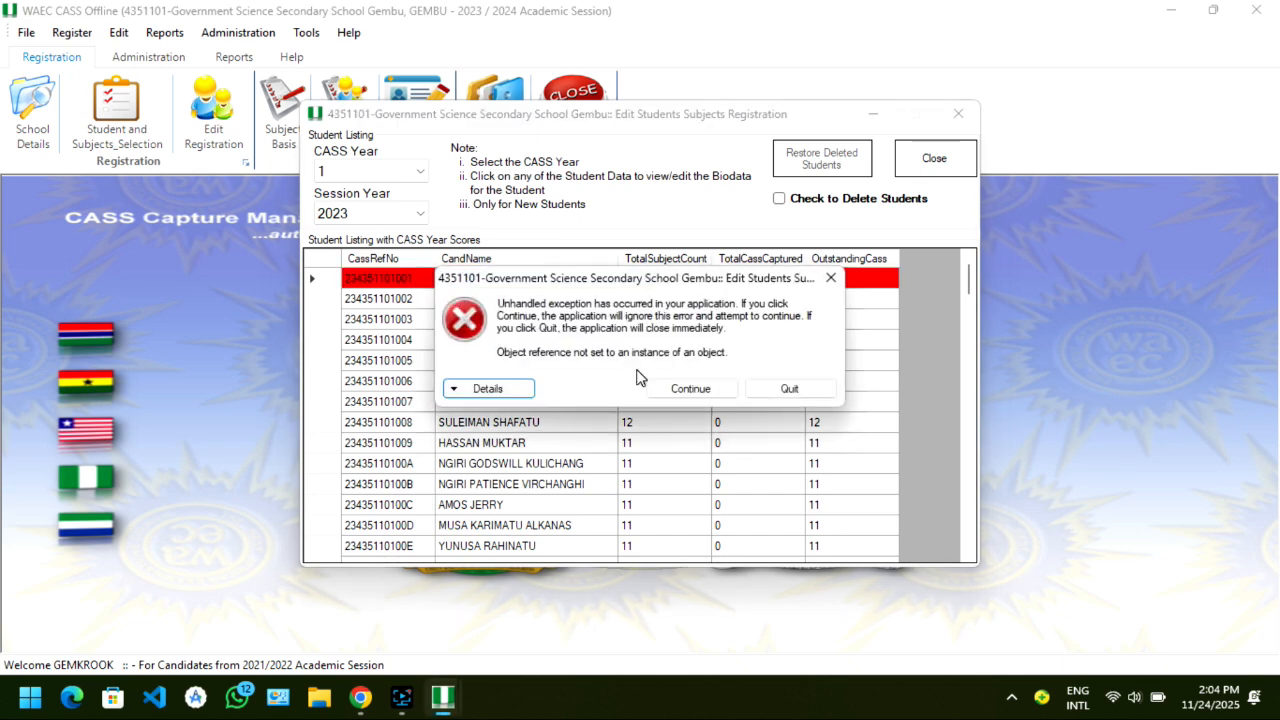
pyautogui.click(680, 389)
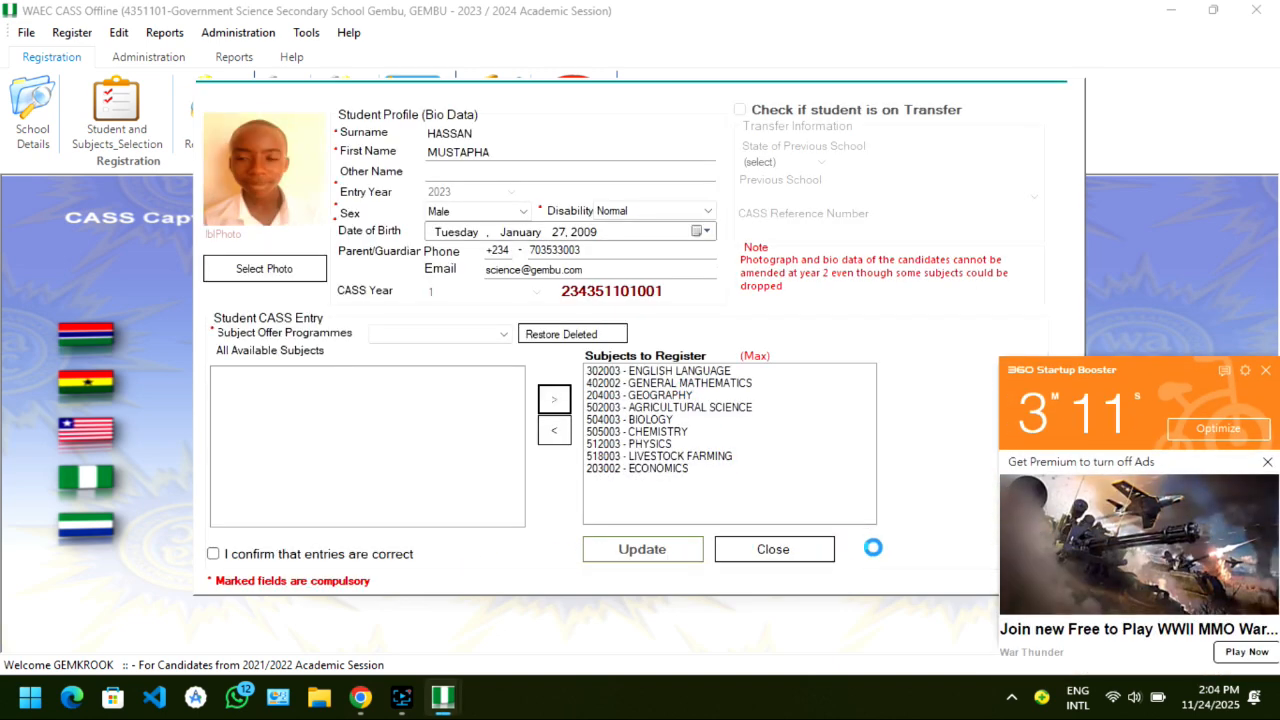
pyautogui.click(806, 550)
pyautogui.click(830, 450)
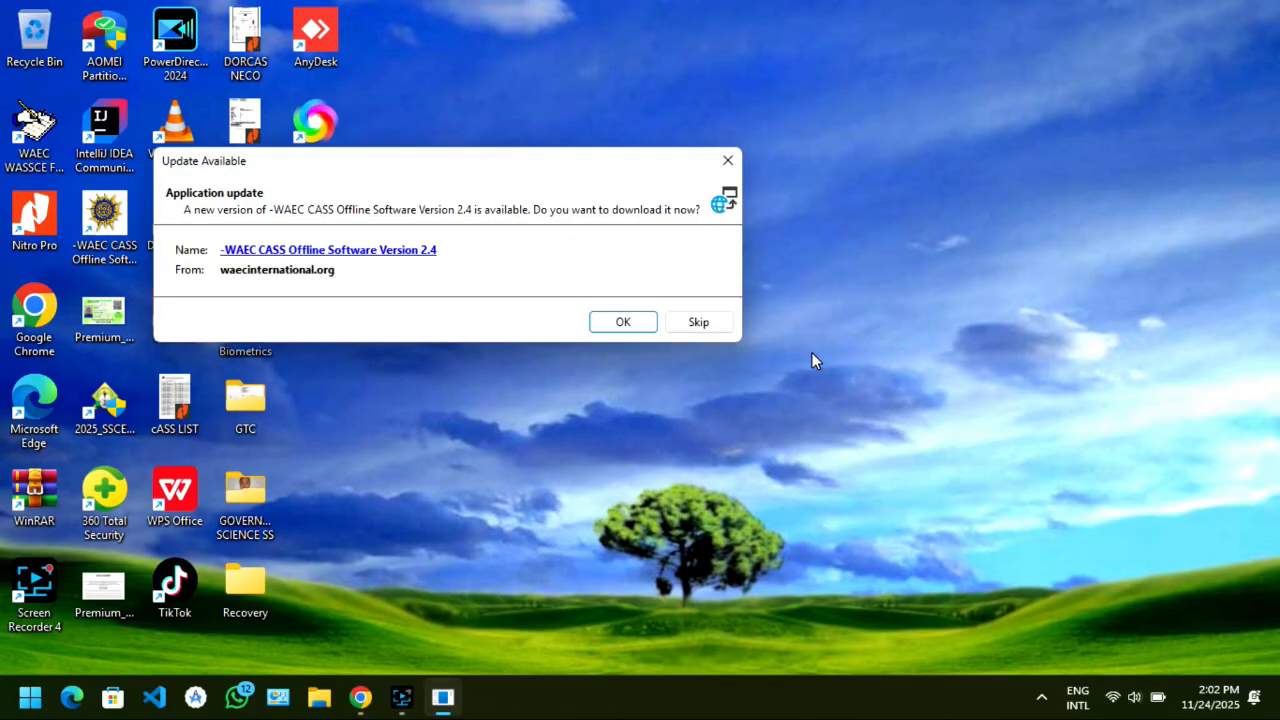
# Accept the update to WAEC CASS Offline Software Version 2.4 and let it install.
pyautogui.click(609, 321)
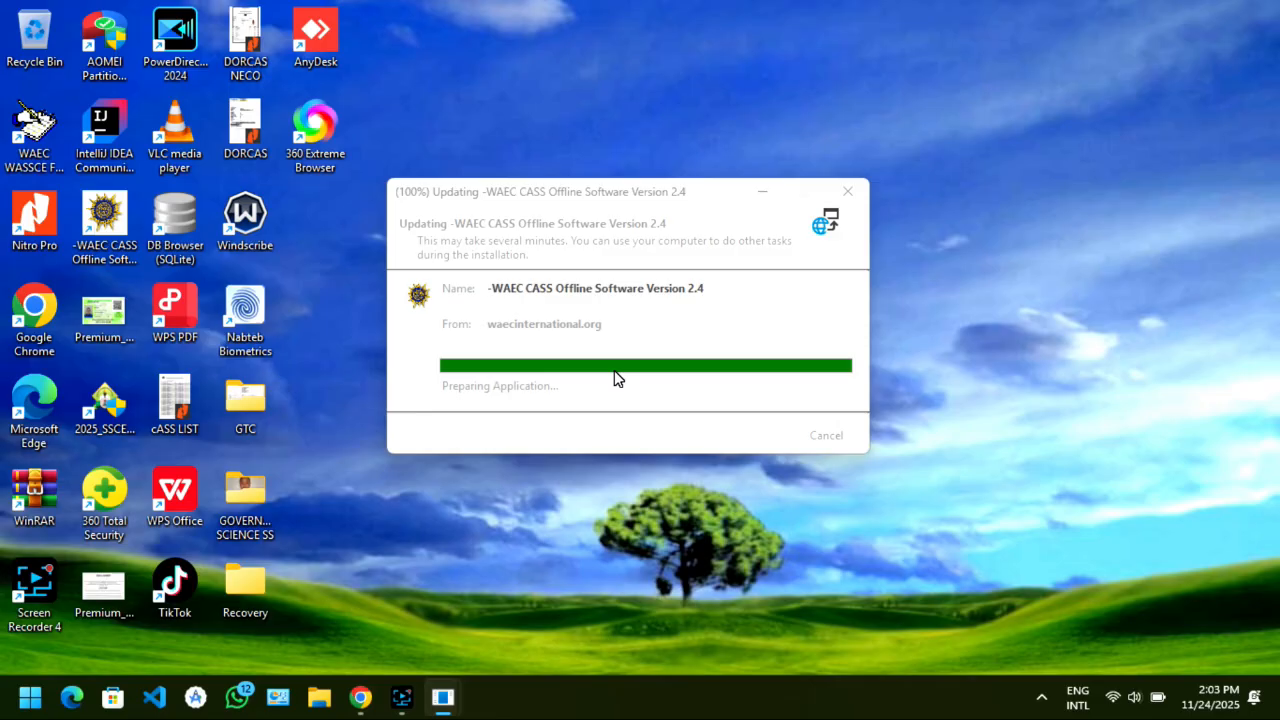
pyautogui.click(455, 212)
pyautogui.click(708, 515)
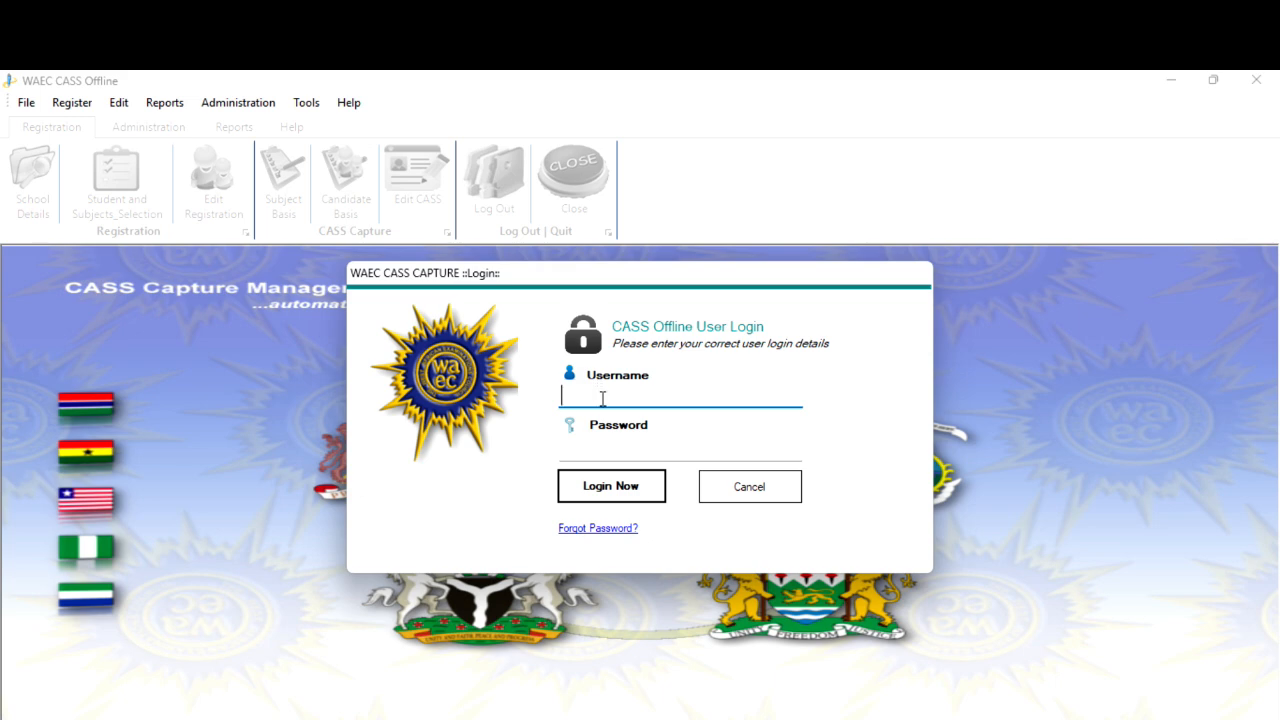
# Log in with the username and account password, then dismiss the curriculum notification.
pyautogui.write('gemkrook')
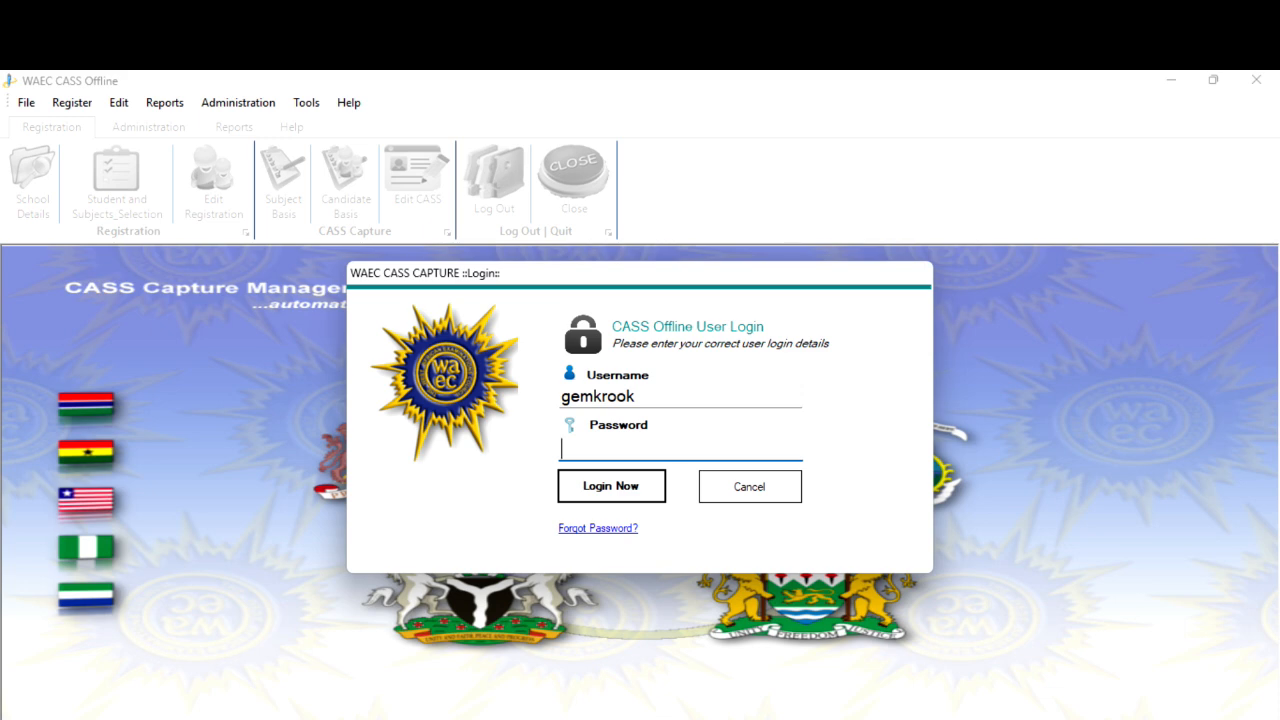
pyautogui.write('••••••')
pyautogui.click(620, 486)
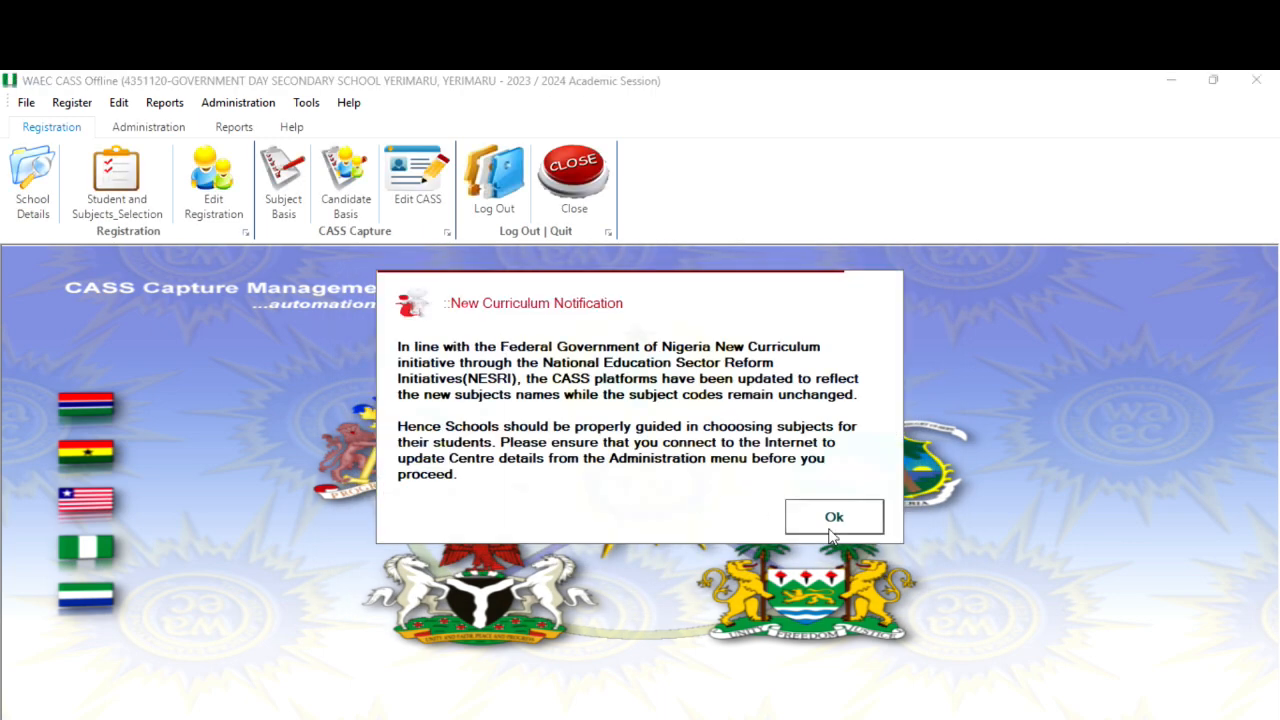
pyautogui.click(830, 532)
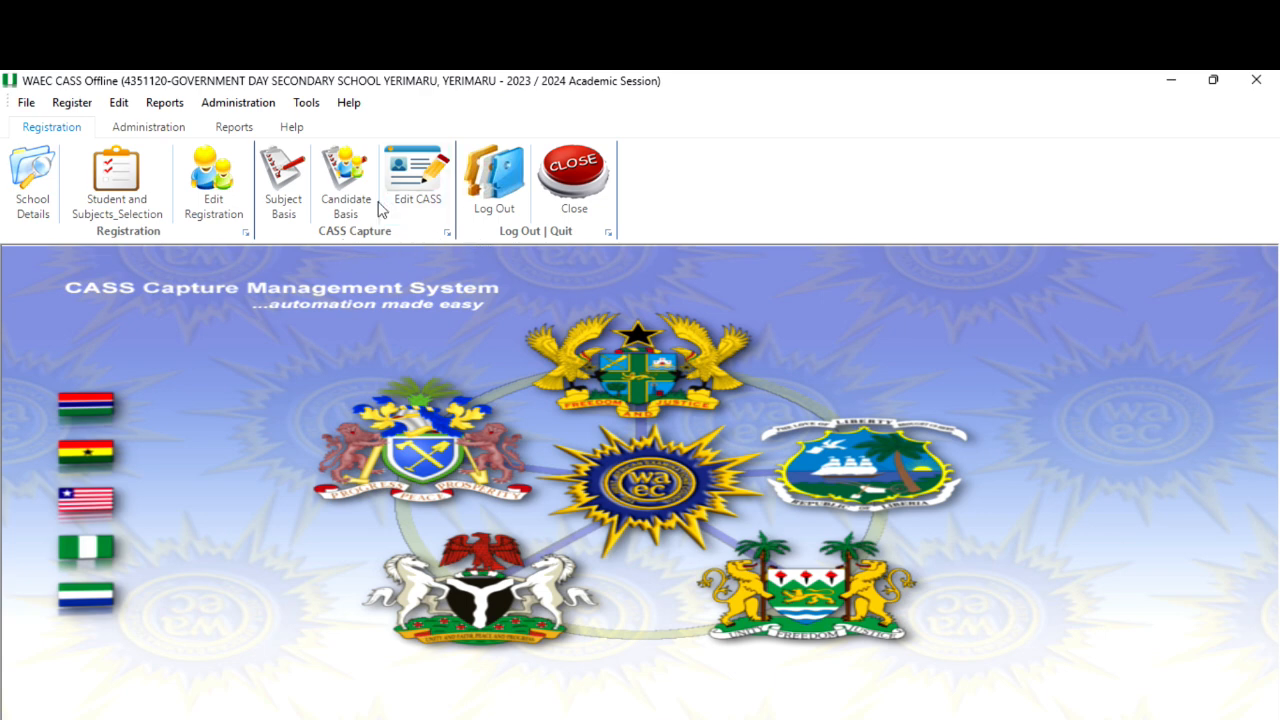
# Open Edit Registration and list the students for CASS Year 1 and Session Year 2023.
pyautogui.click(221, 199)
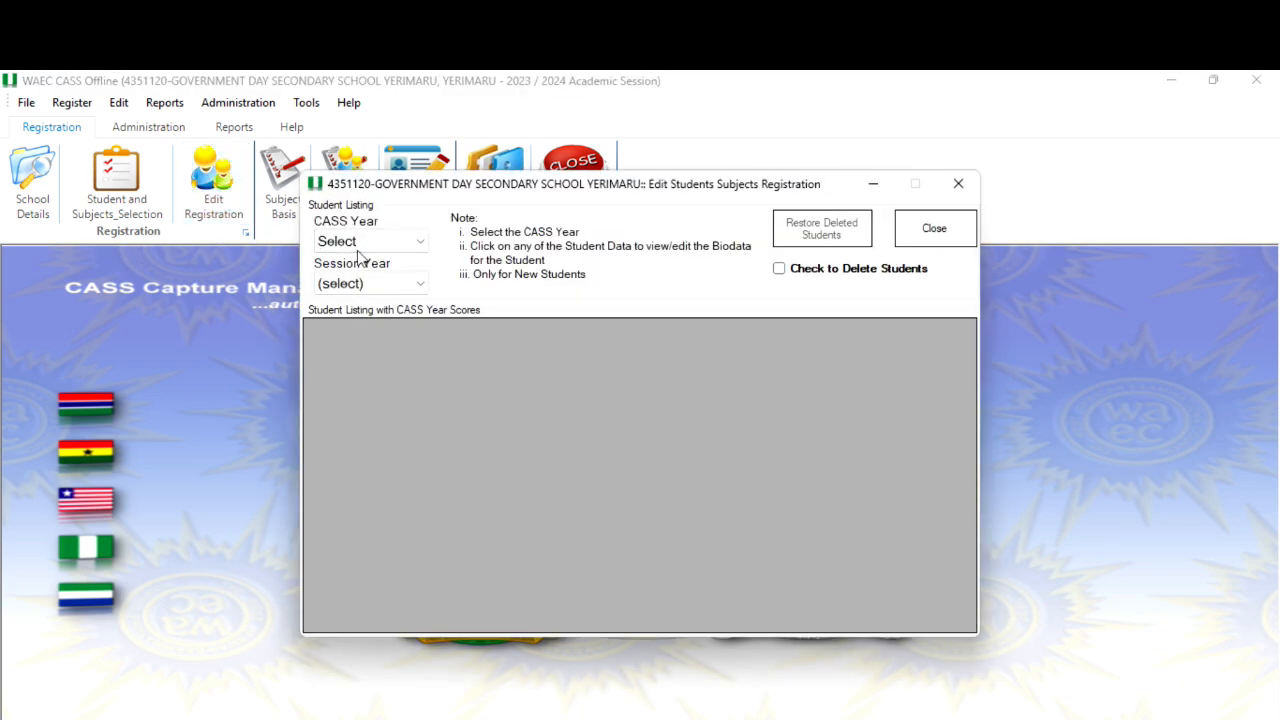
pyautogui.click(363, 245)
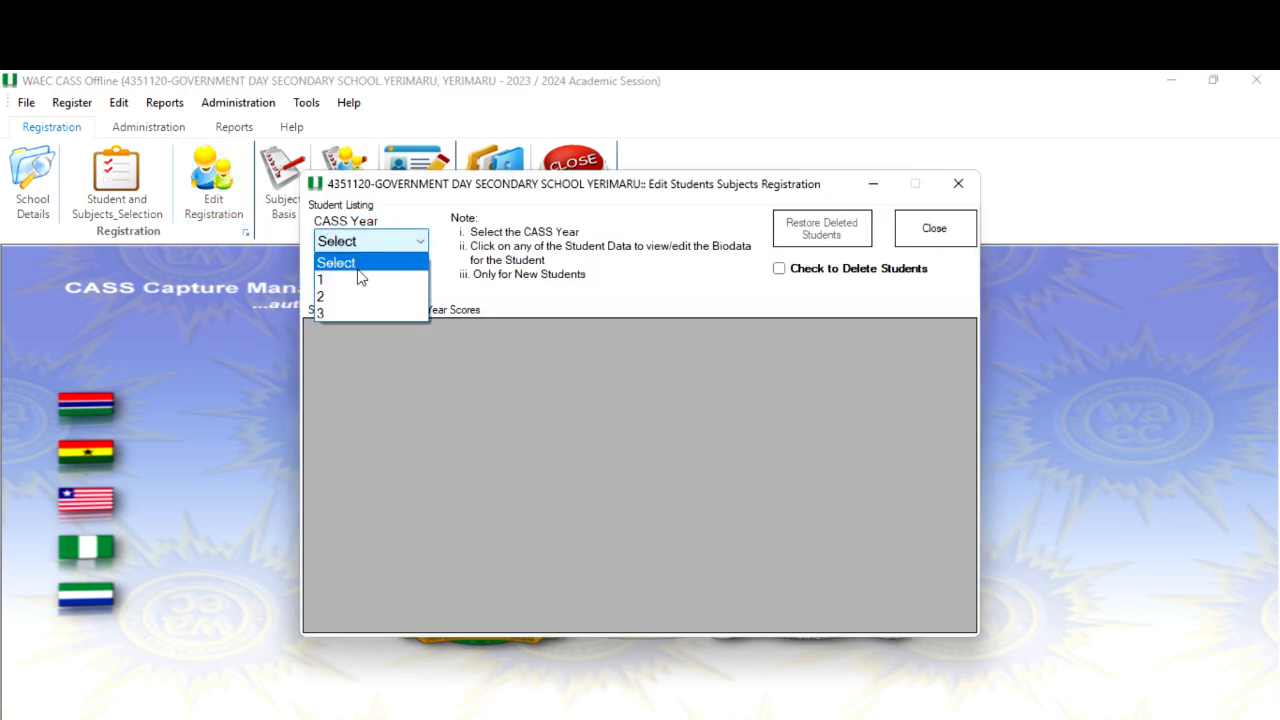
pyautogui.click(360, 275)
pyautogui.click(363, 283)
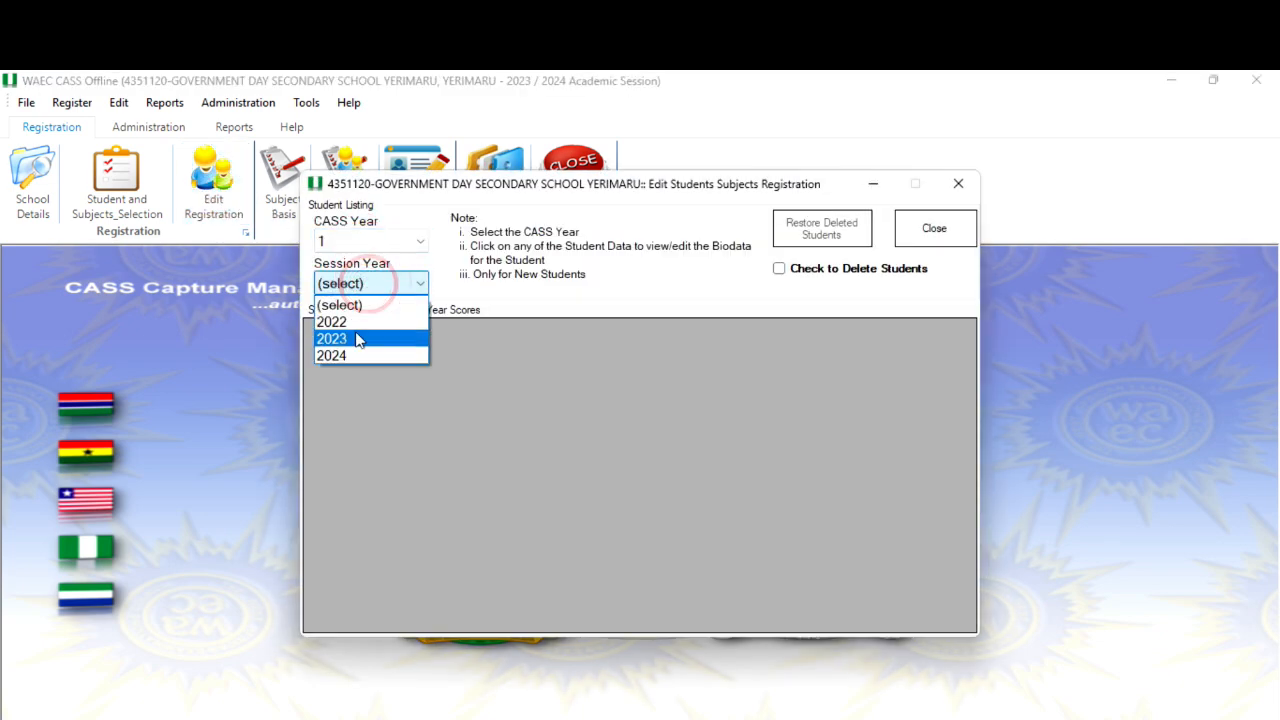
pyautogui.click(357, 337)
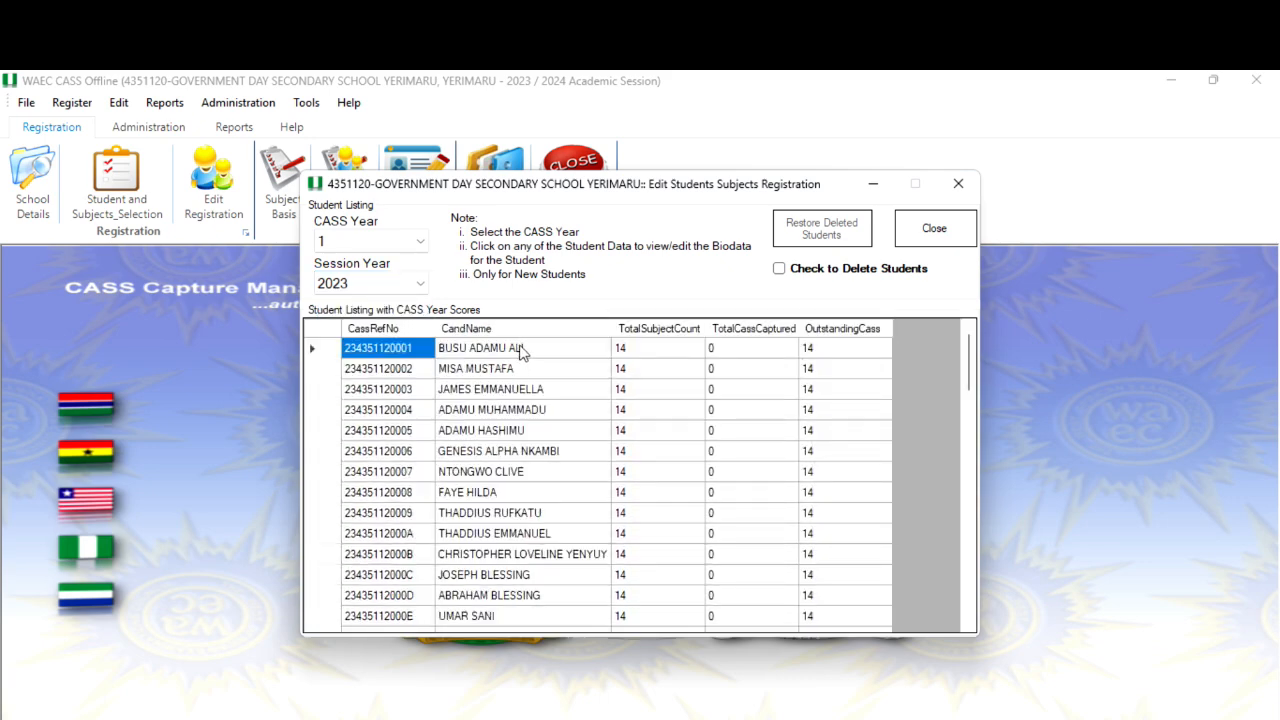
# Open the first student's record and set the Subject Offer Programme to Science.
pyautogui.click(521, 350)
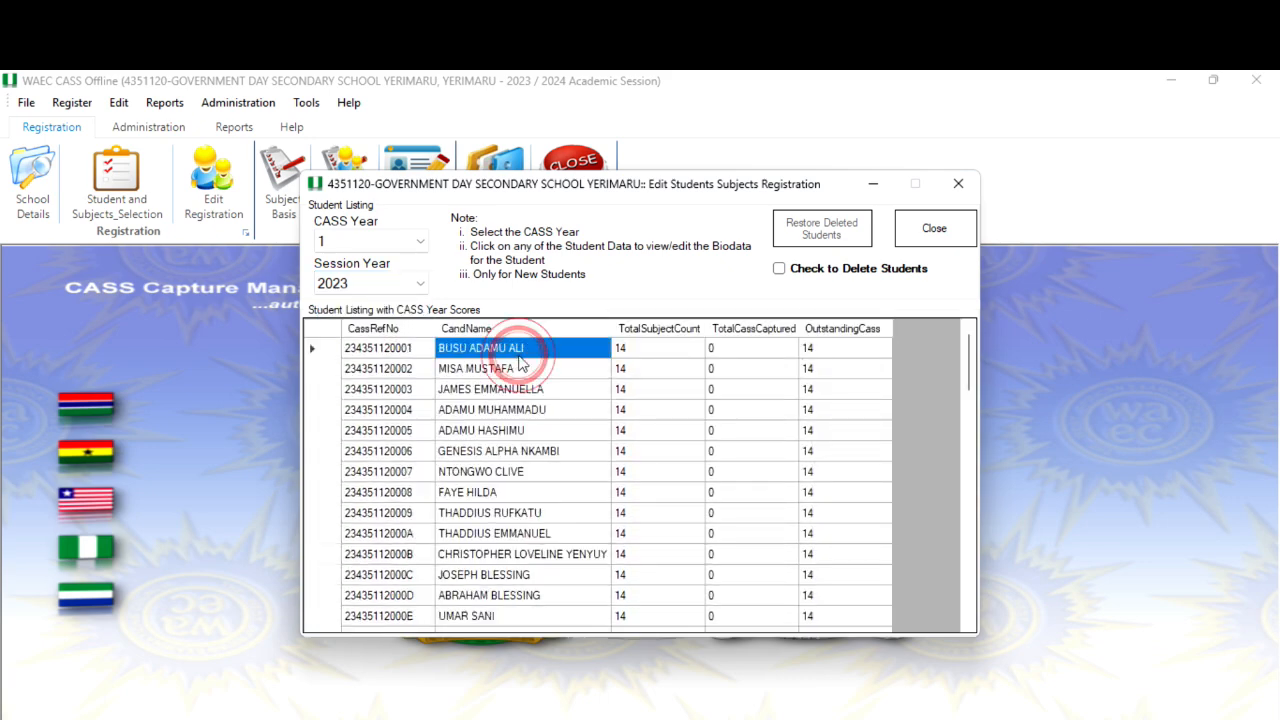
pyautogui.click(516, 350)
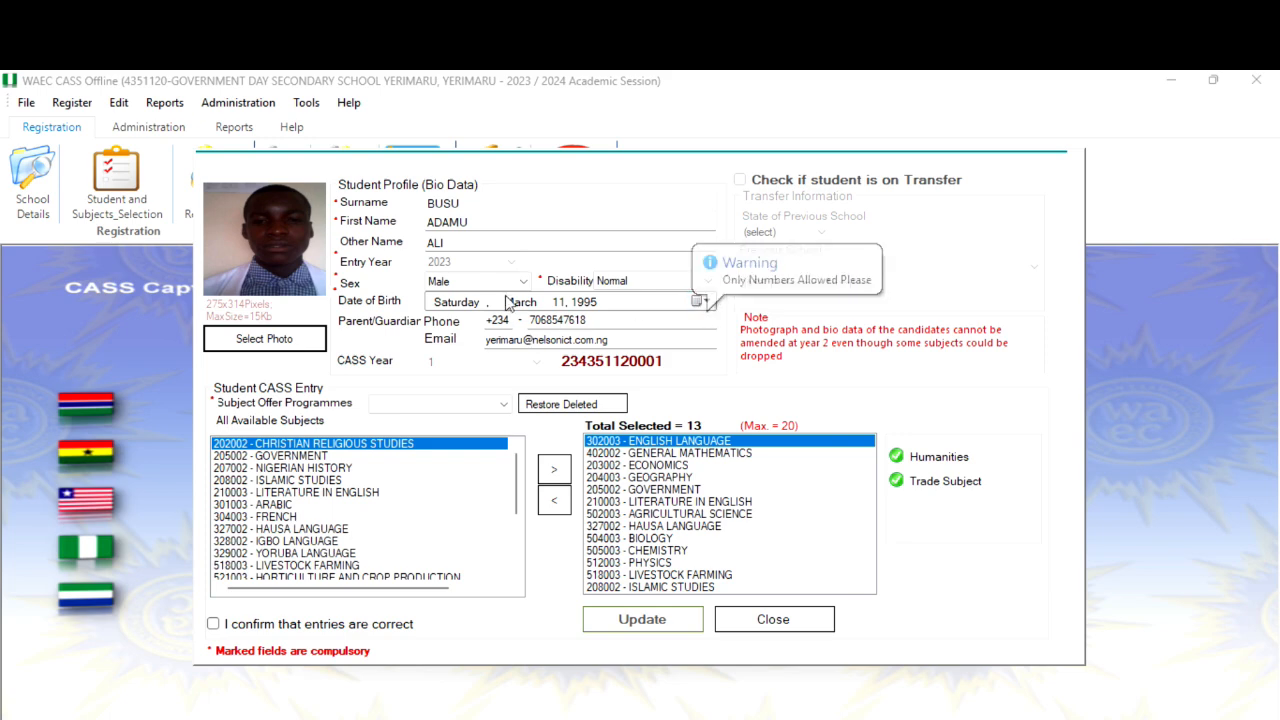
pyautogui.click(500, 403)
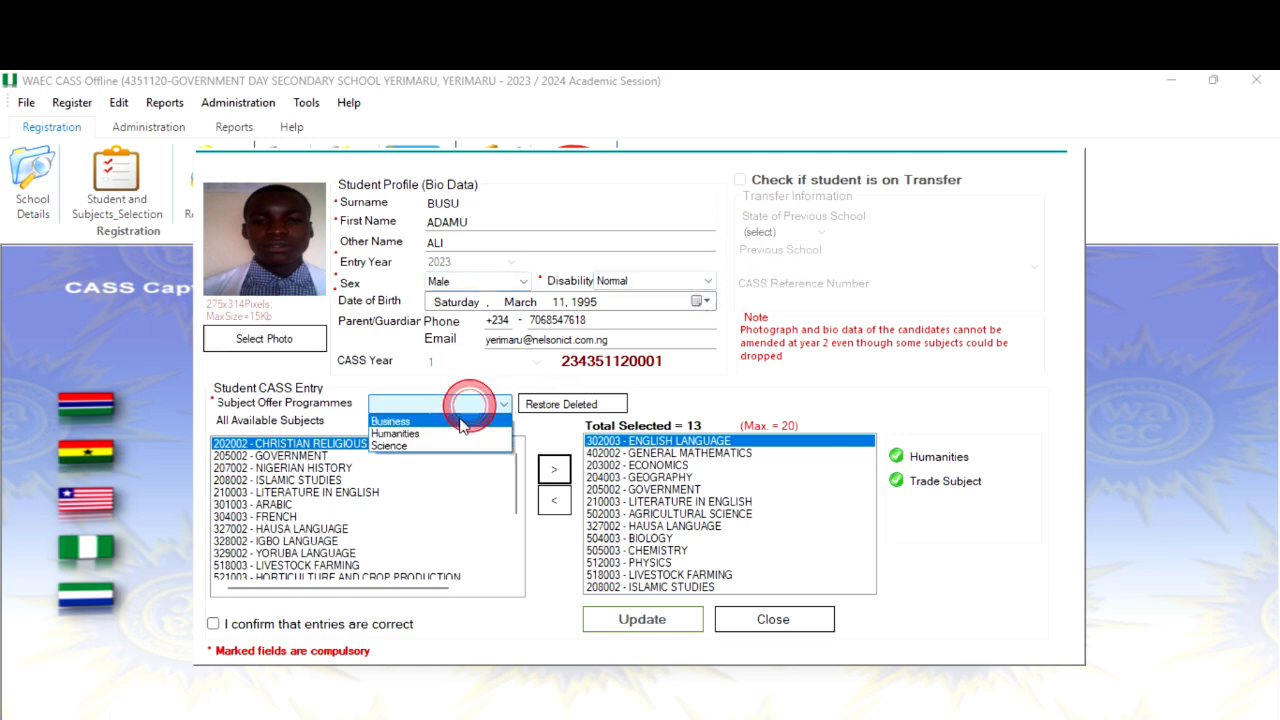
pyautogui.click(437, 447)
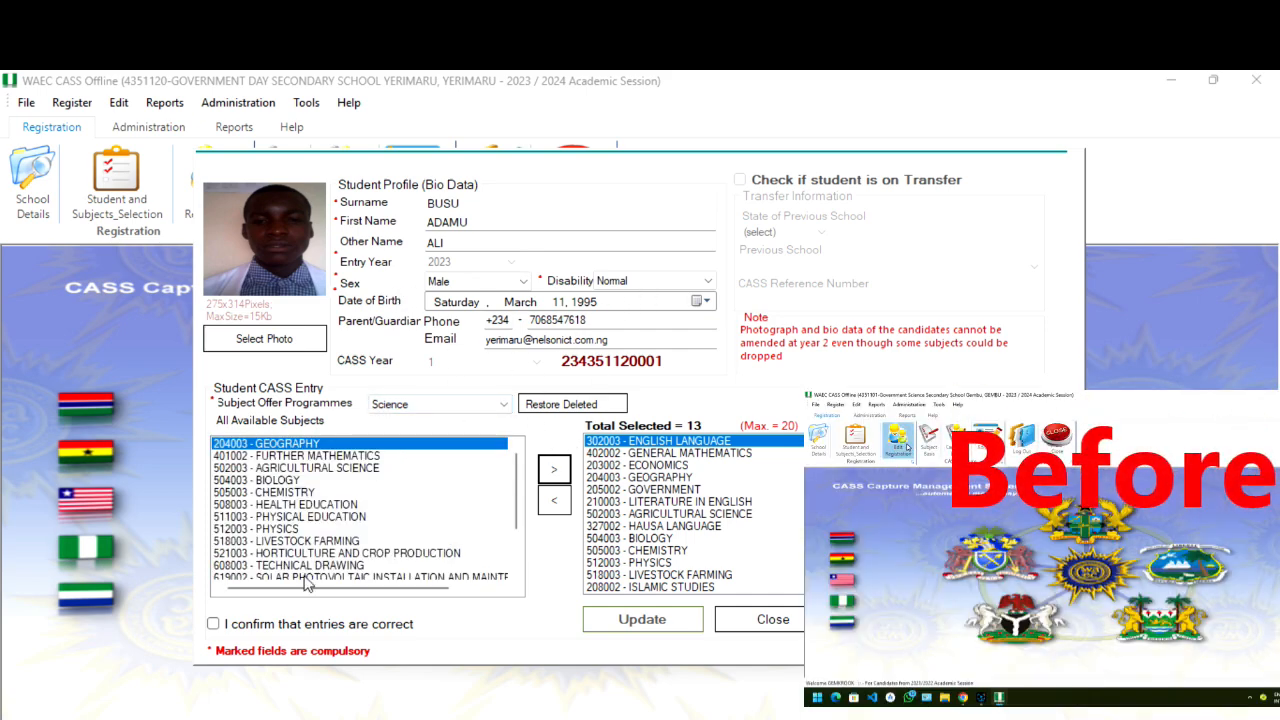
# Confirm the entries are correct and update the student's record.
pyautogui.click(345, 622)
pyautogui.click(676, 620)
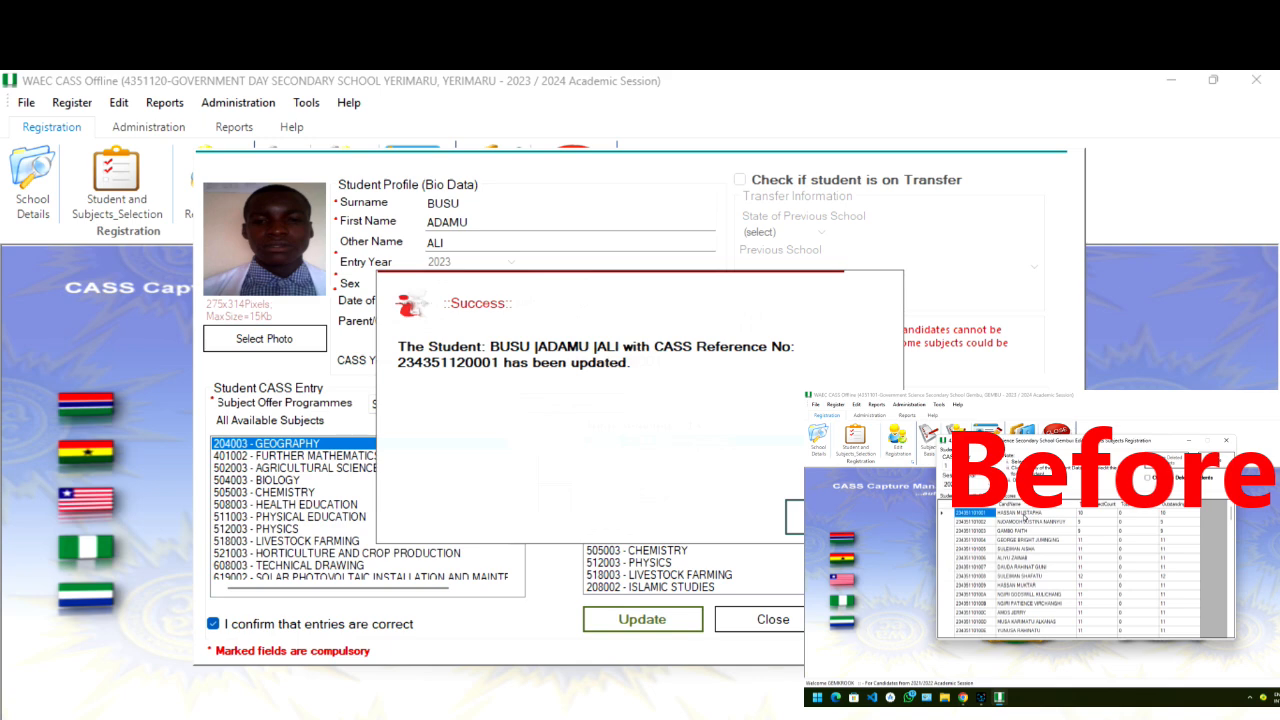
pyautogui.click(820, 517)
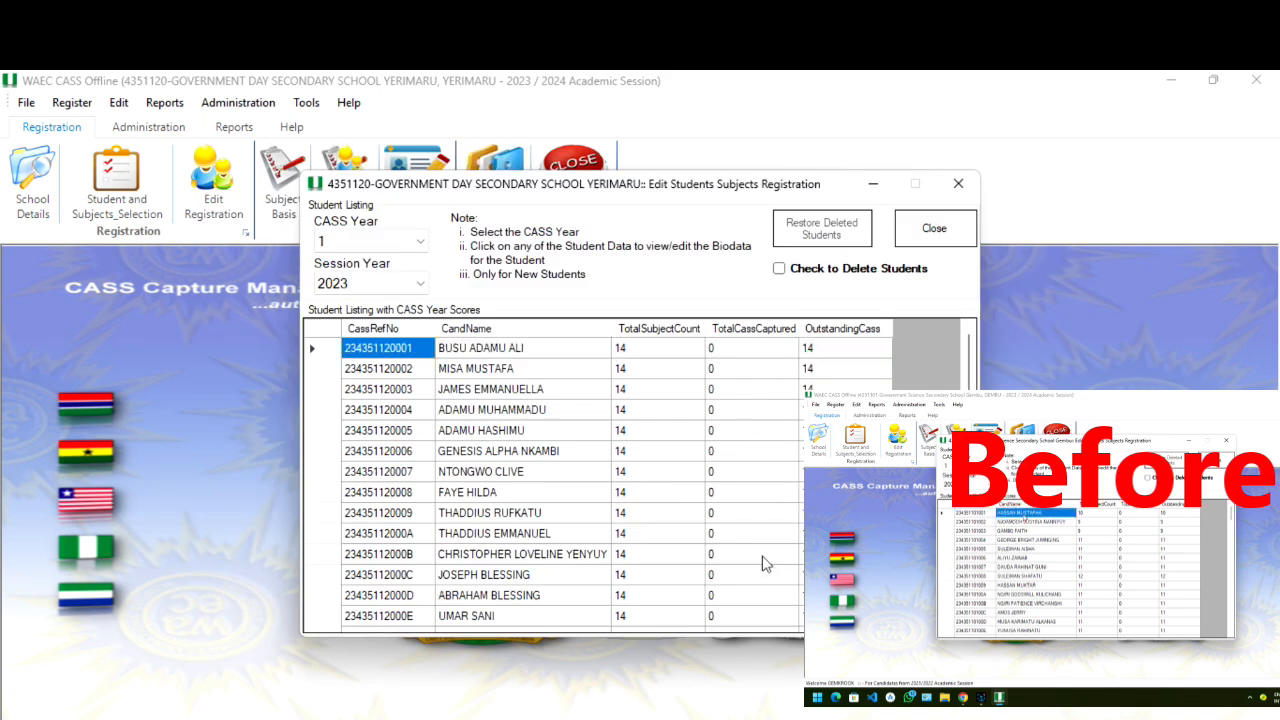
# Scroll through the student list and close the Edit Students Subjects Registration window.
pyautogui.scroll(-15, 766, 560)
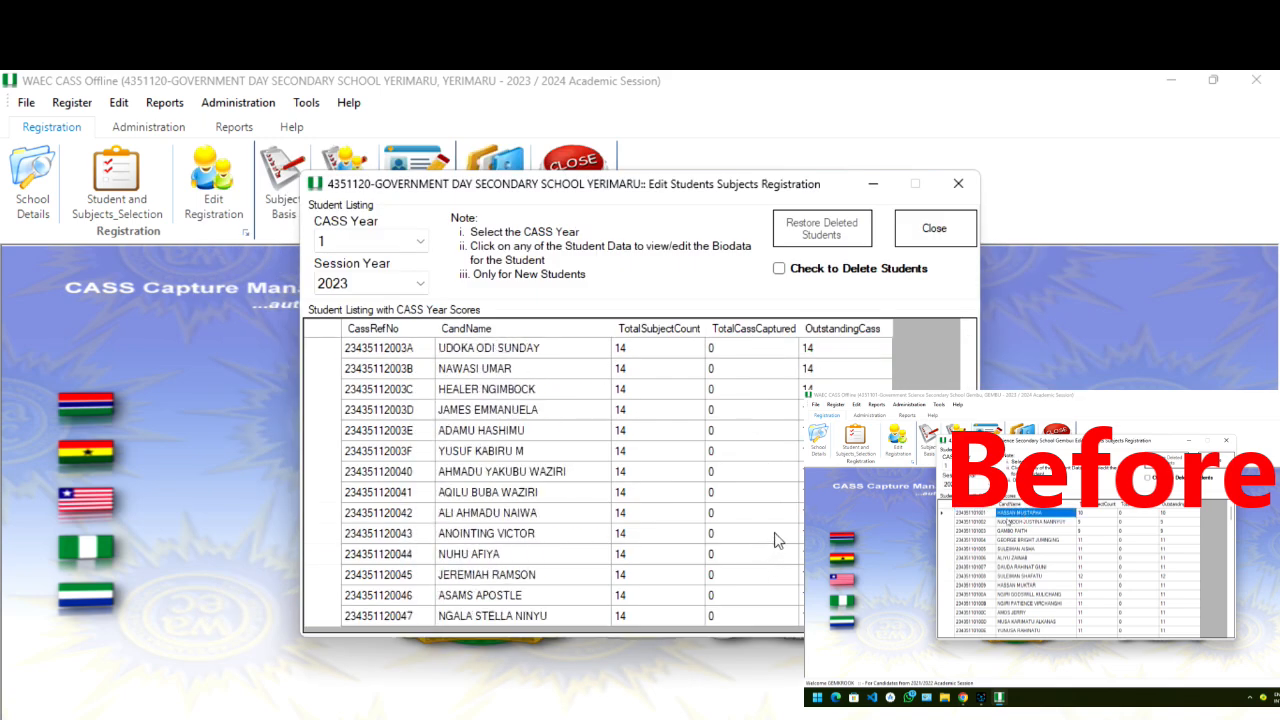
pyautogui.scroll(1, 797, 546)
pyautogui.scroll(15, 797, 546)
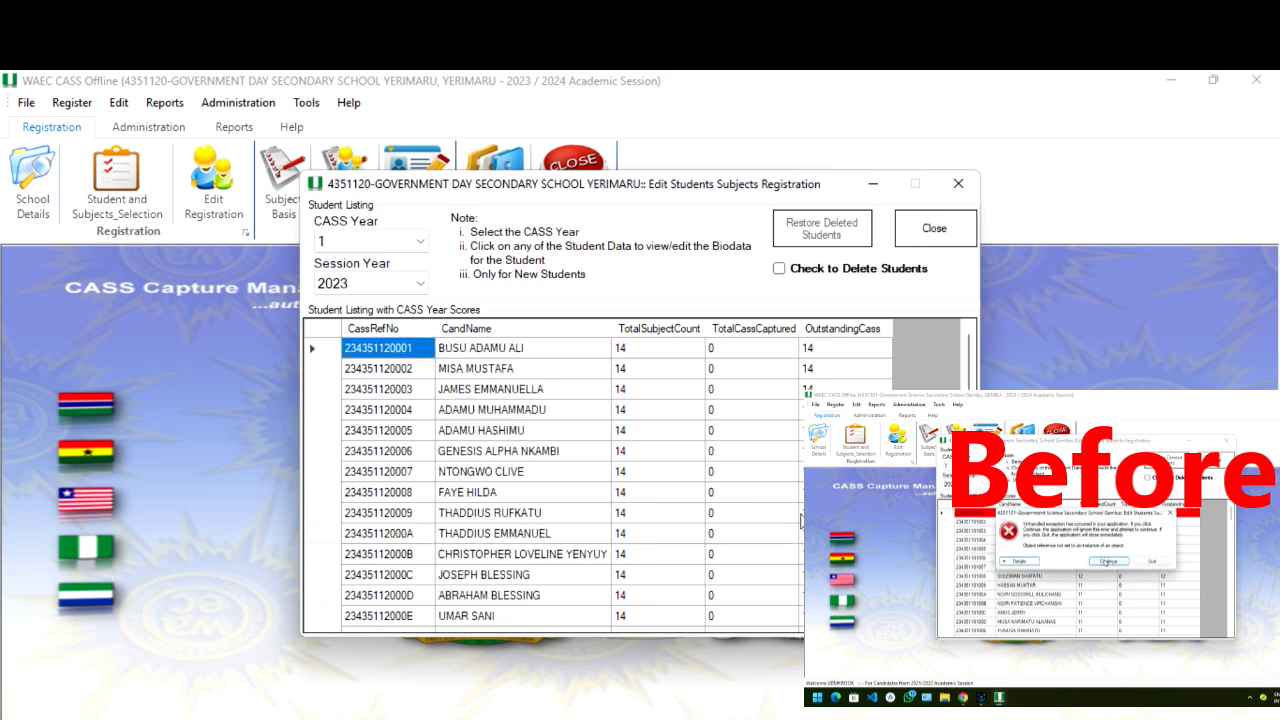
pyautogui.click(953, 238)
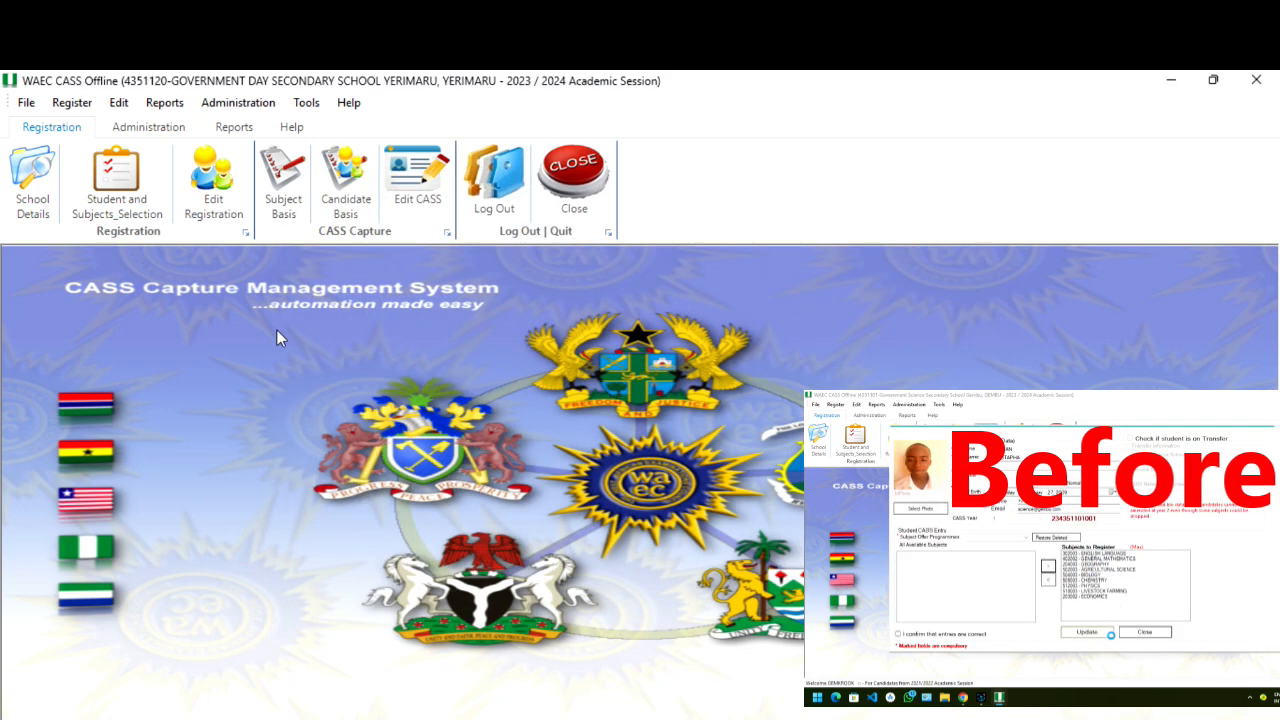
# Reopen Edit Registration and list the students for CASS Year 1 and Session Year 2023.
pyautogui.click(238, 200)
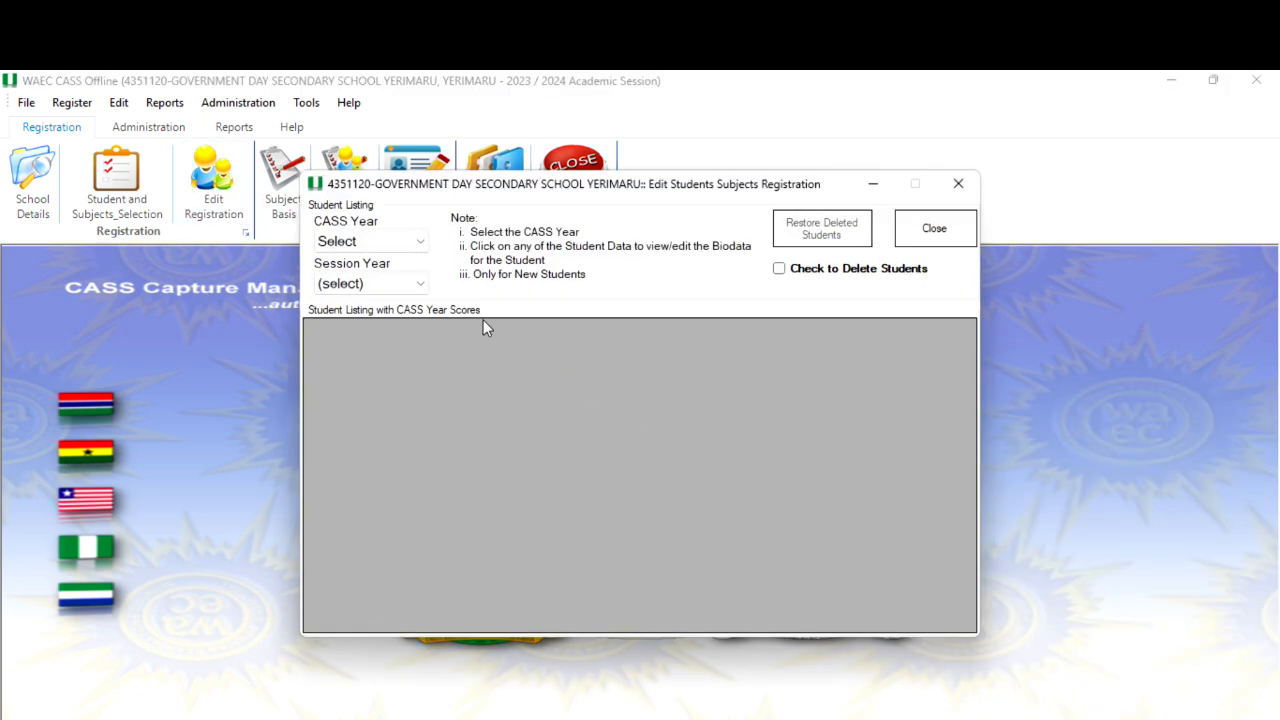
pyautogui.click(410, 243)
pyautogui.click(393, 280)
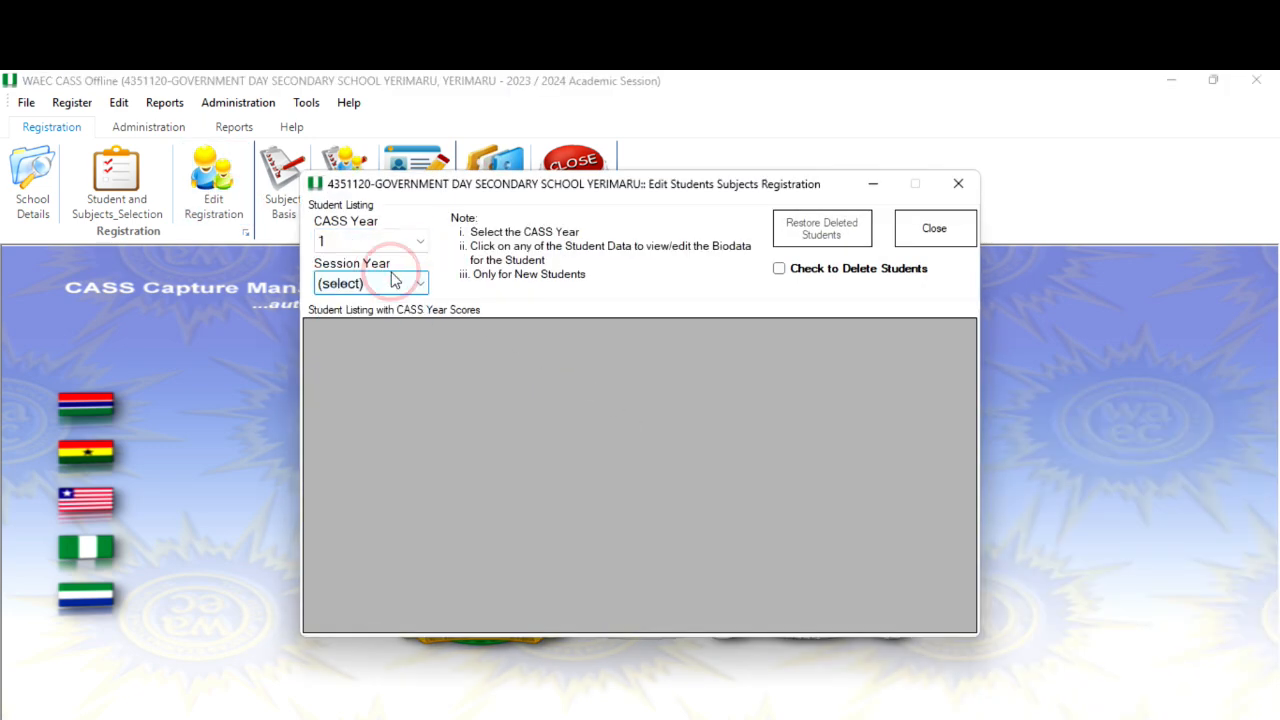
pyautogui.click(393, 283)
pyautogui.click(352, 342)
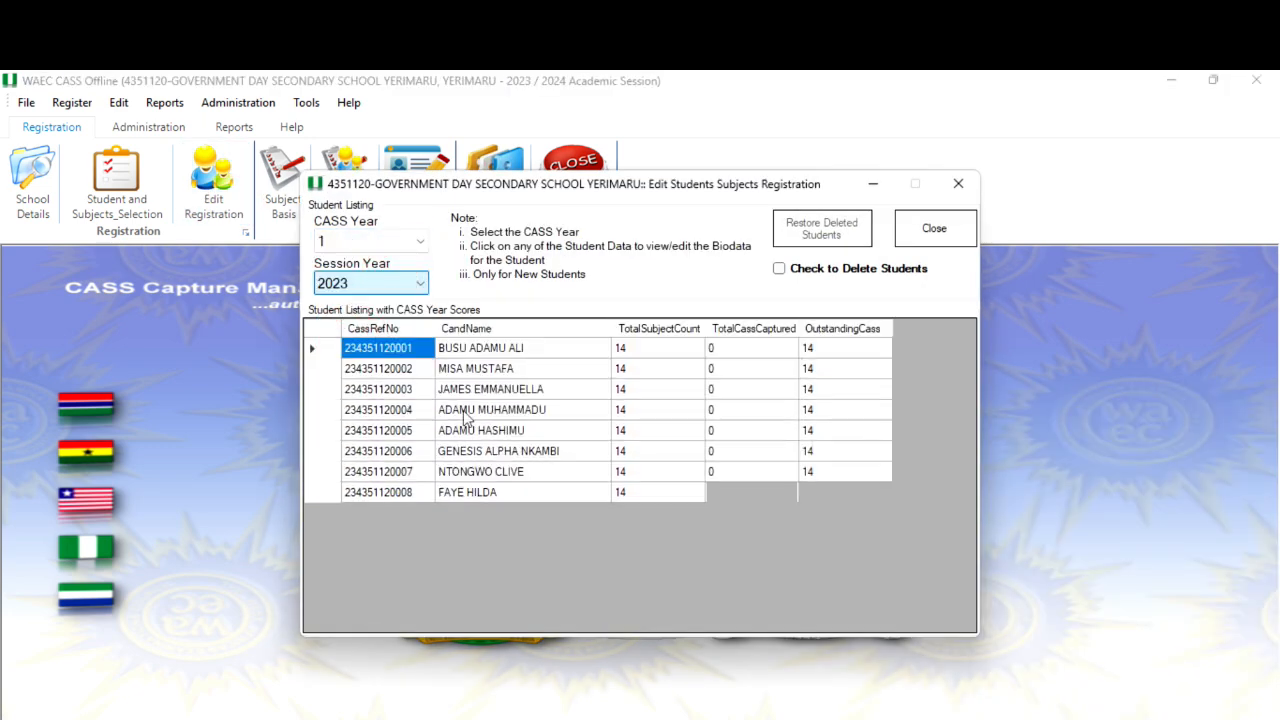
# Open the student record with reference ending 003A and set the Subject Offer Programme to Humanities.
pyautogui.scroll(-7, 541, 490)
pyautogui.scroll(-15, 541, 492)
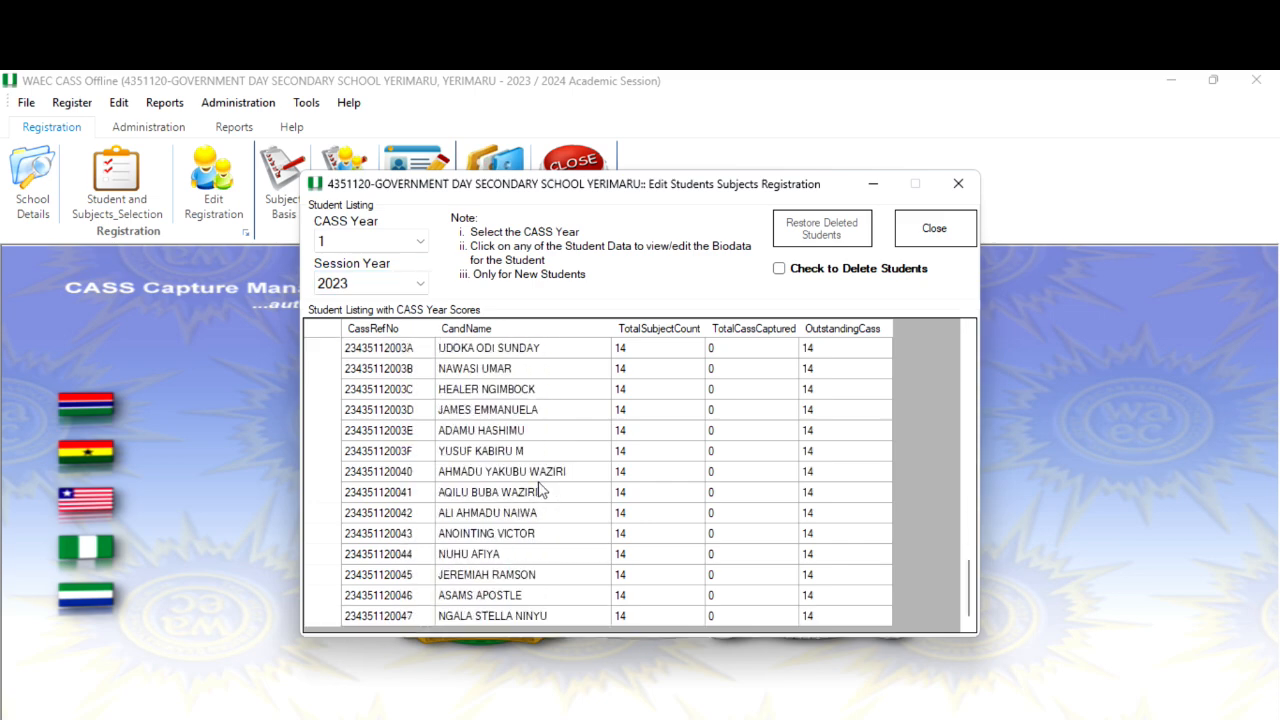
pyautogui.click(533, 350)
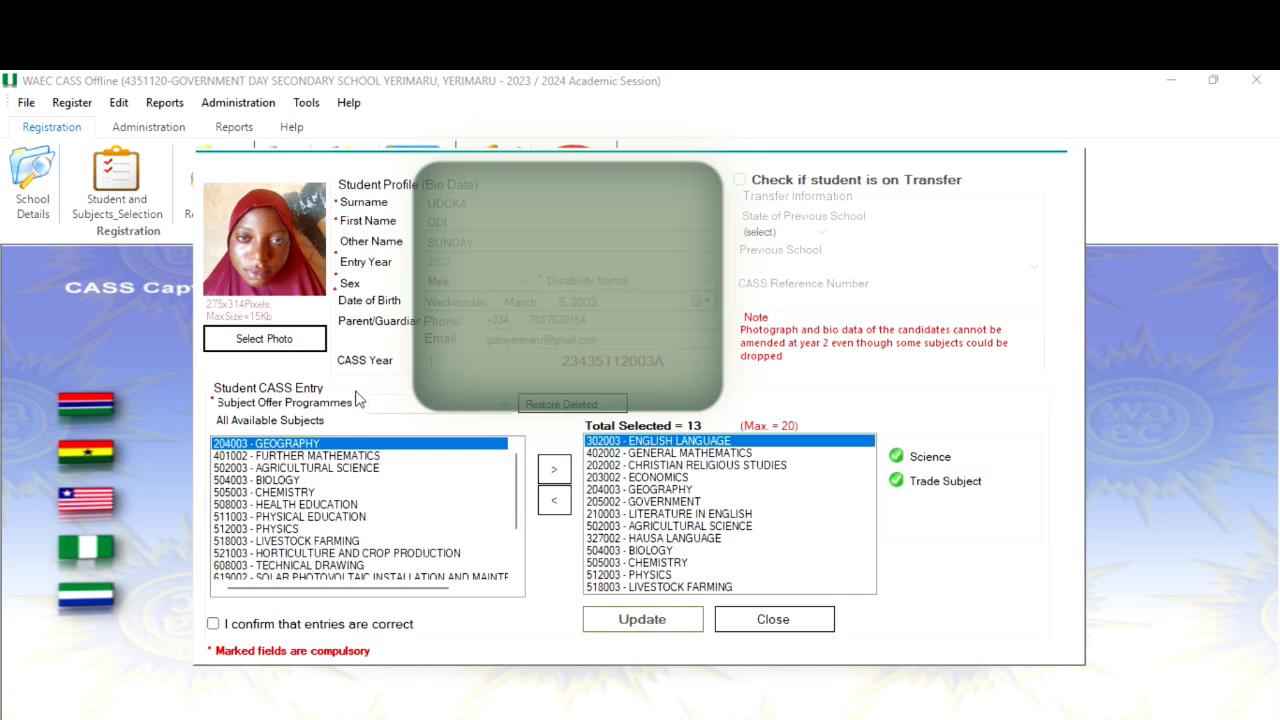
pyautogui.click(443, 405)
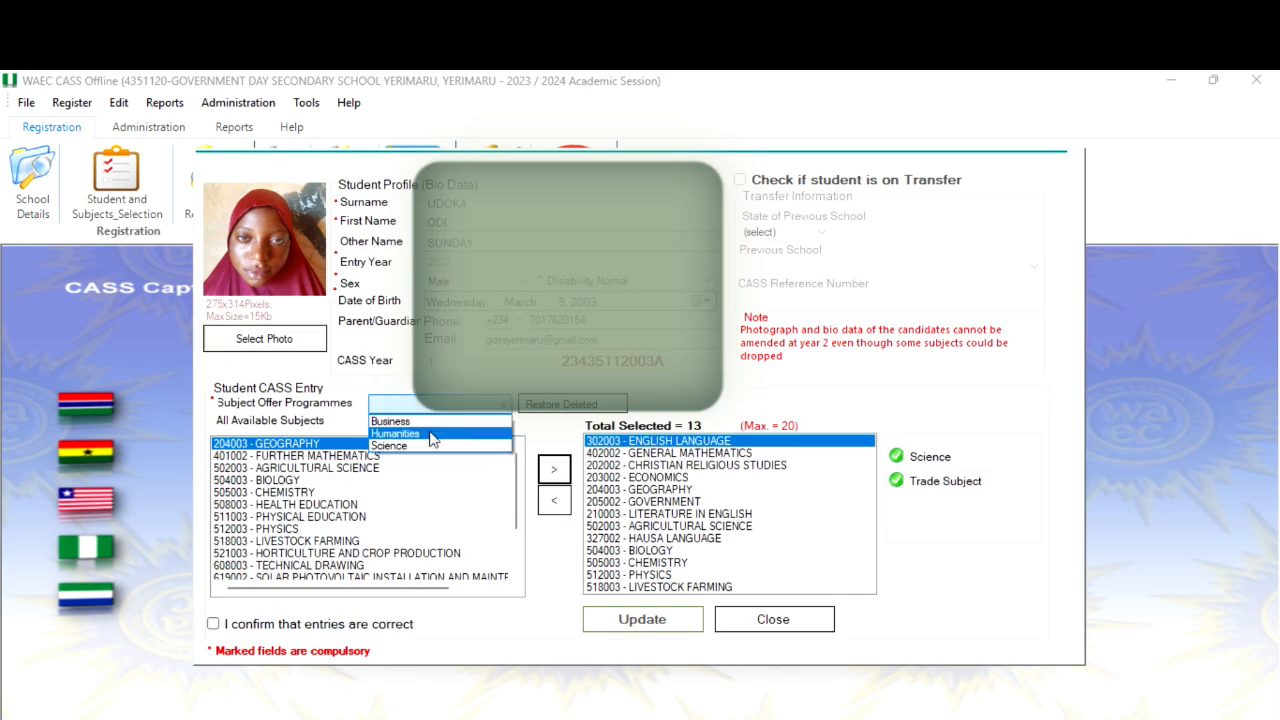
pyautogui.click(432, 437)
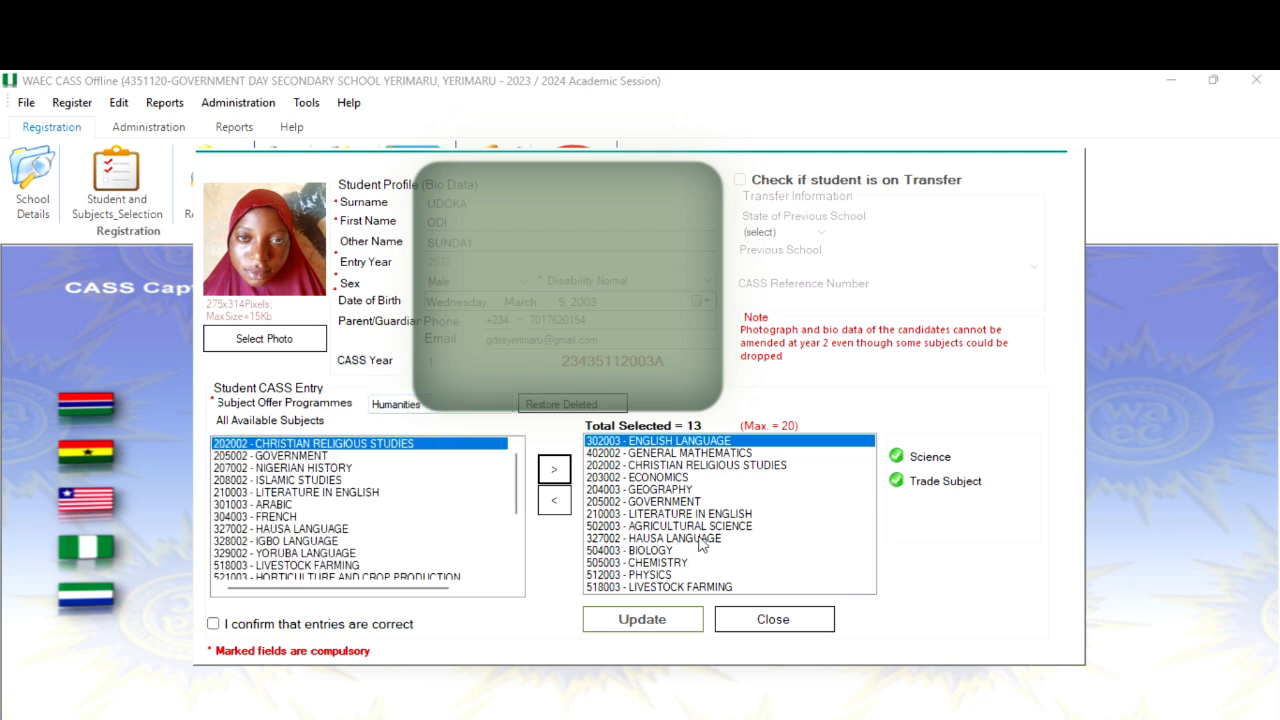
# Tick the confirmation box and update this student's record.
pyautogui.click(350, 624)
pyautogui.click(656, 624)
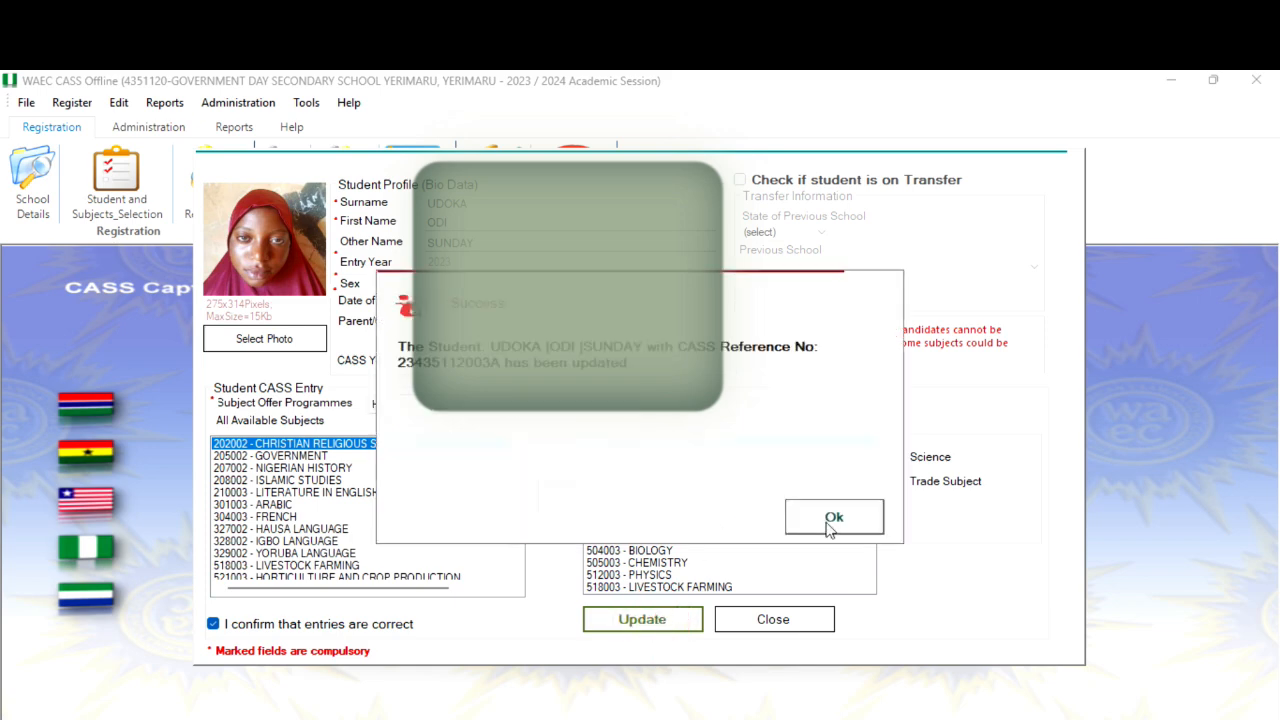
pyautogui.click(832, 520)
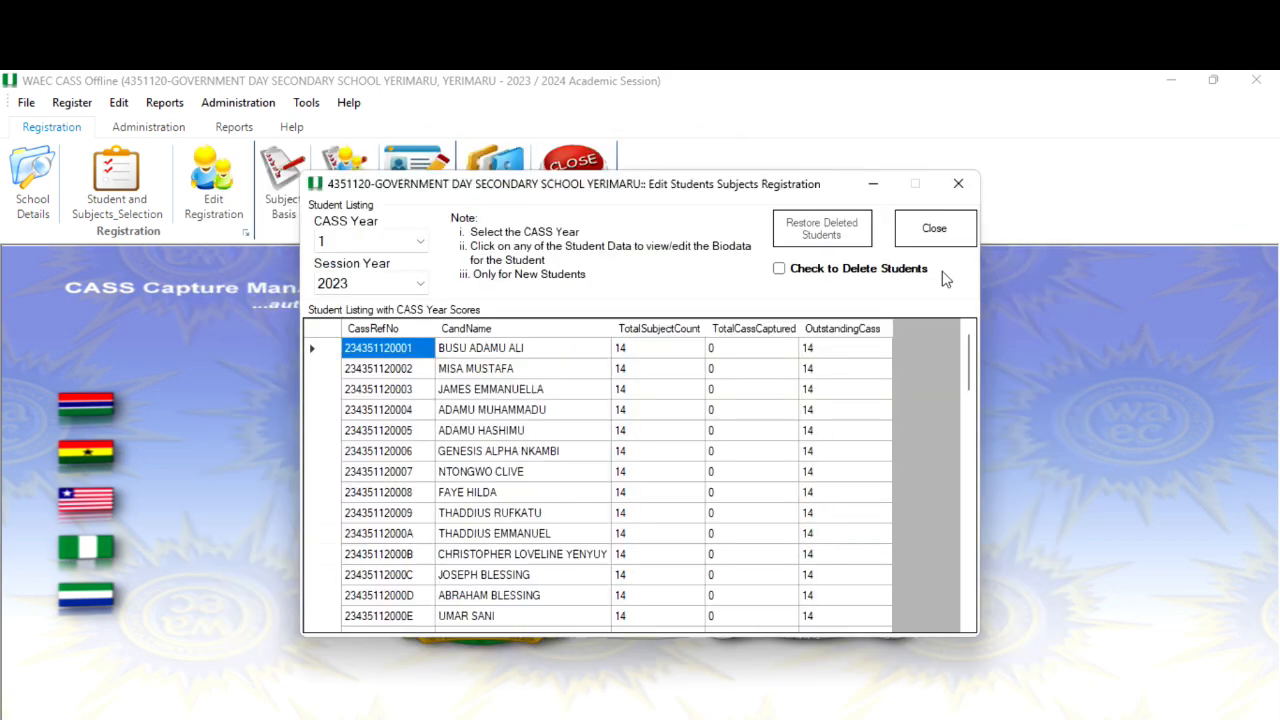
# Close the student list and open Remove CASS Subjects for CASS Year 1, exam year 2023 and subject 216002 Not Available.
pyautogui.click(948, 238)
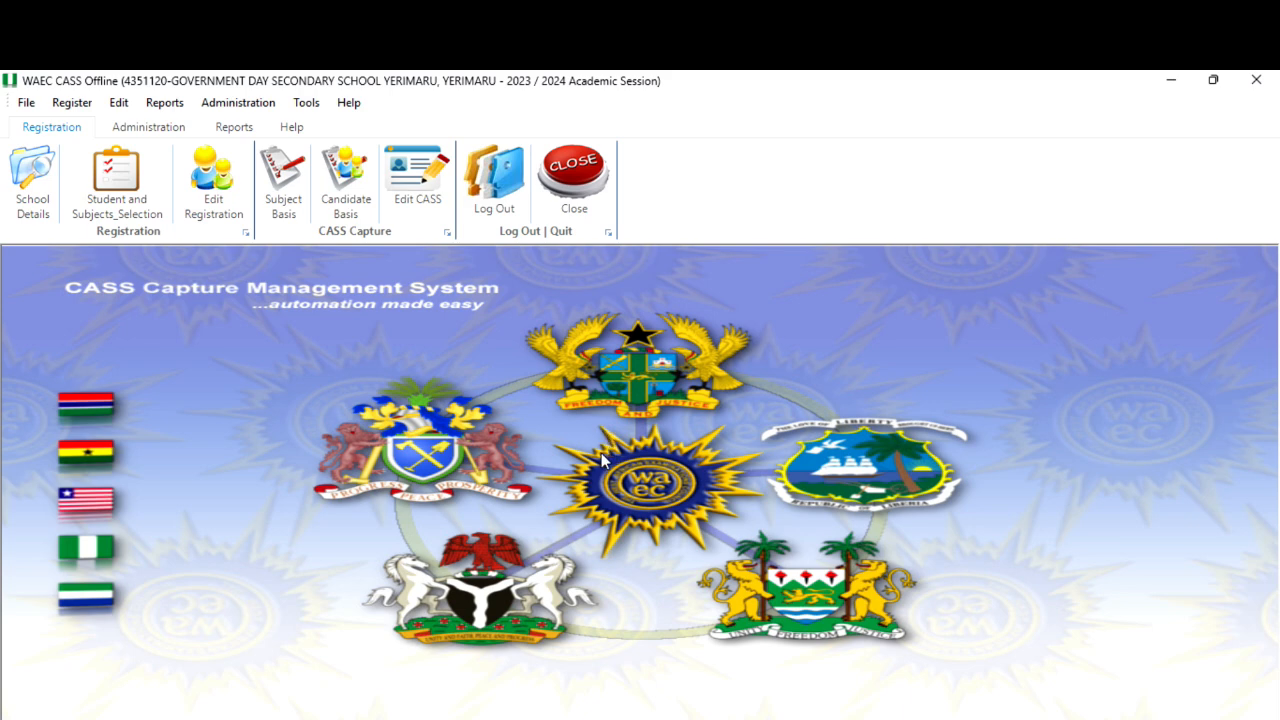
pyautogui.click(266, 113)
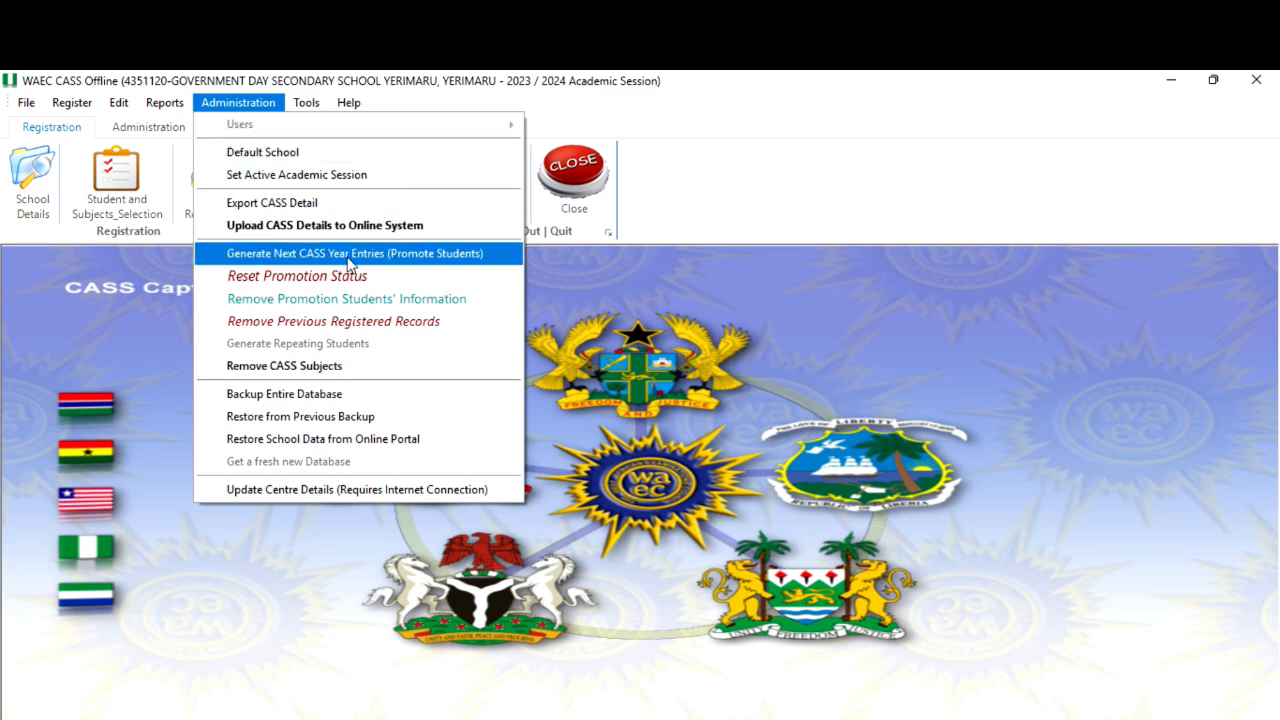
pyautogui.click(296, 366)
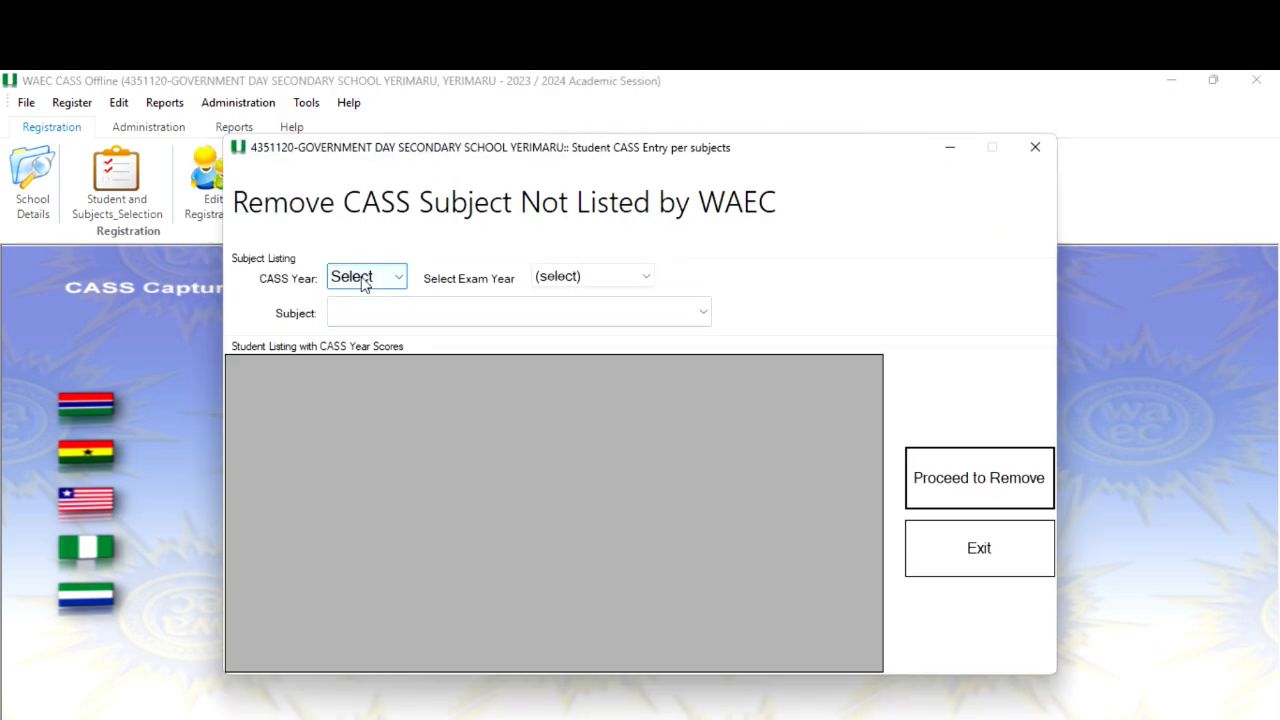
pyautogui.click(362, 277)
pyautogui.click(352, 313)
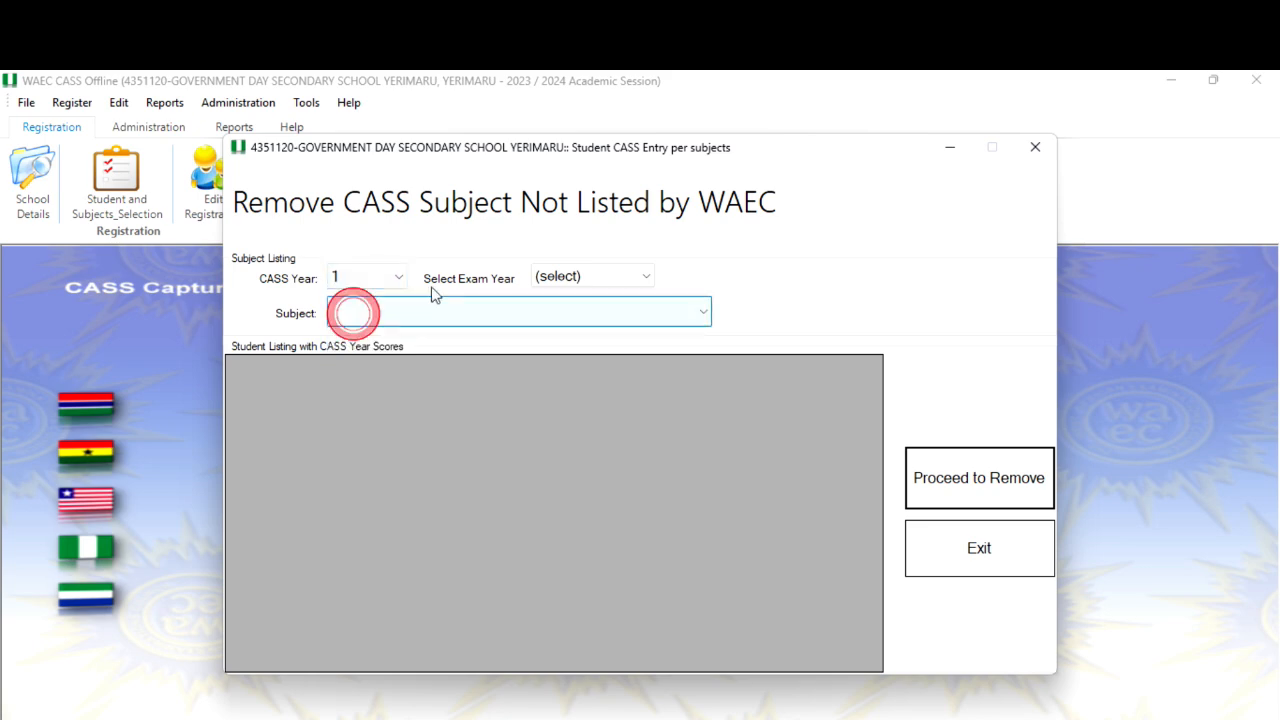
pyautogui.click(585, 277)
pyautogui.click(557, 331)
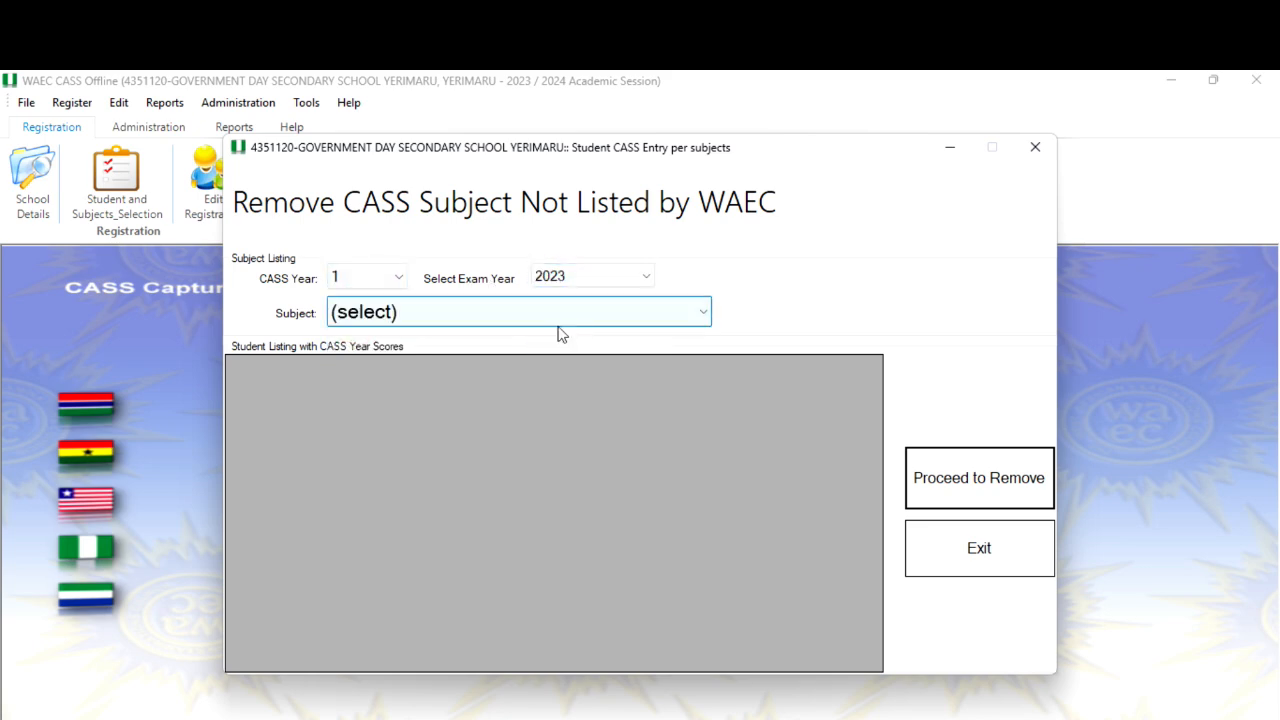
pyautogui.click(540, 314)
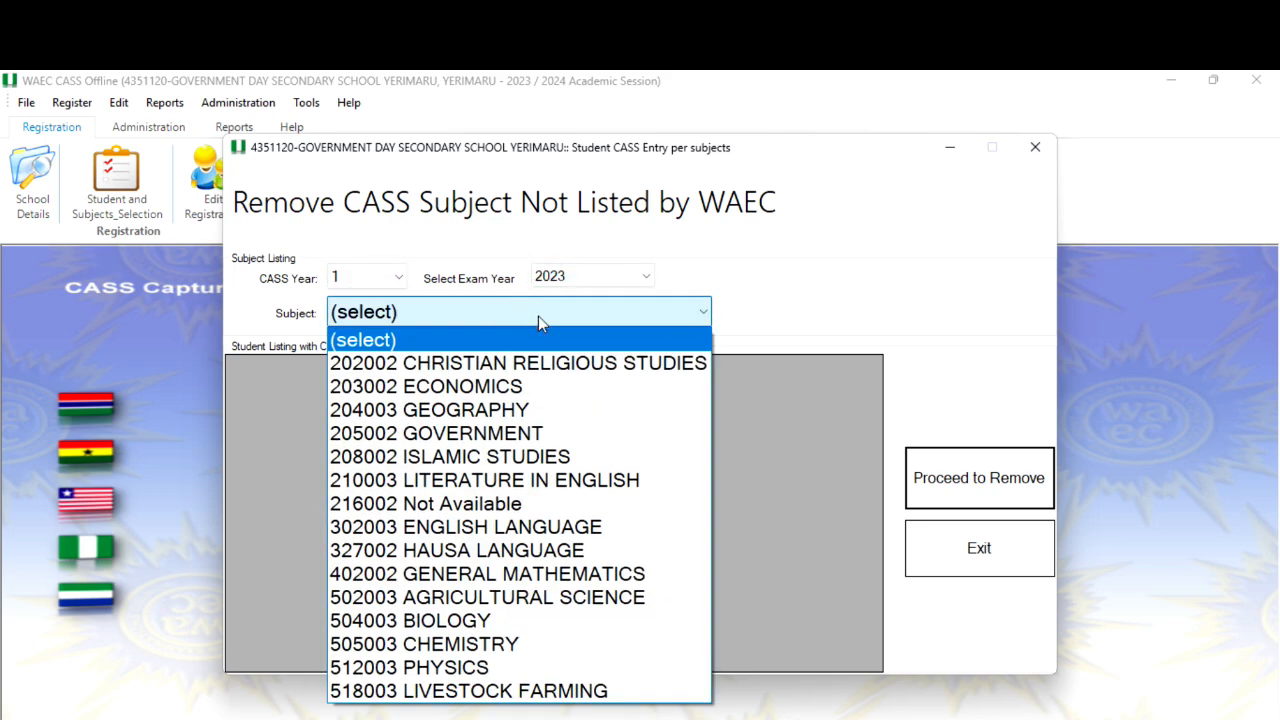
pyautogui.click(434, 506)
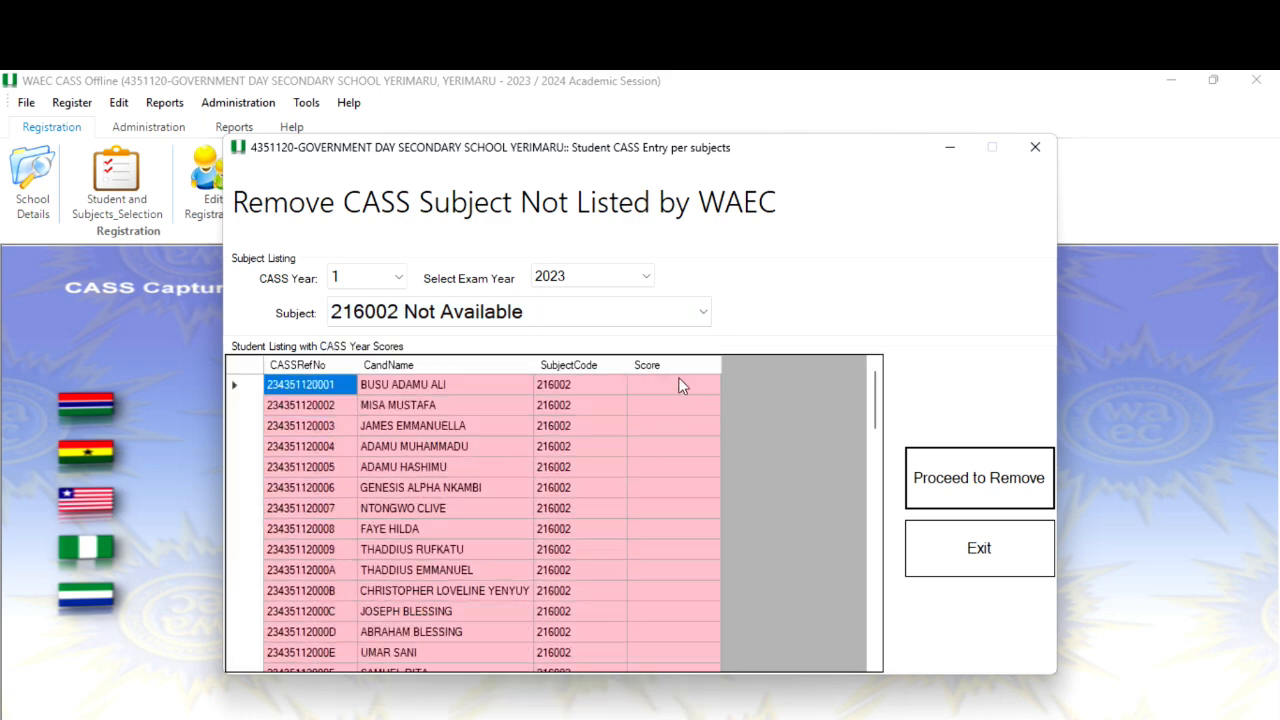
# Remove subject 216002 Not Available from all listed students and confirm the removal.
pyautogui.scroll(-7, 570, 467)
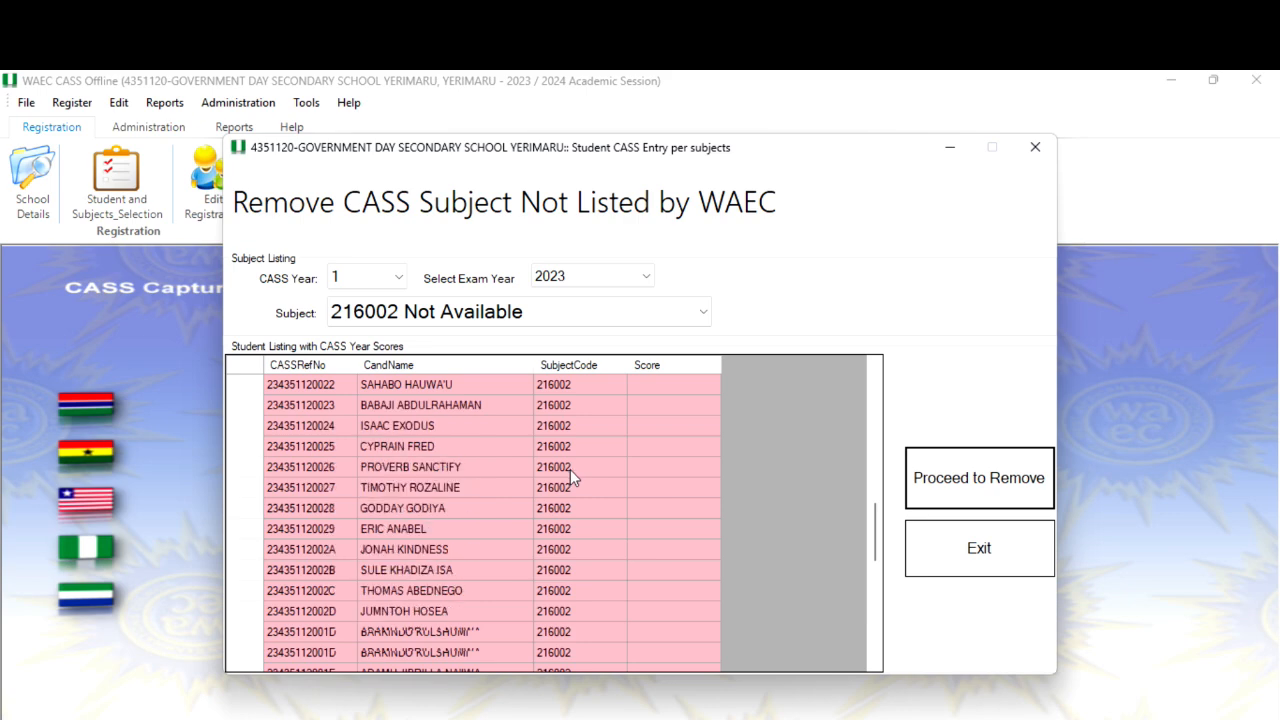
pyautogui.scroll(-8, 570, 470)
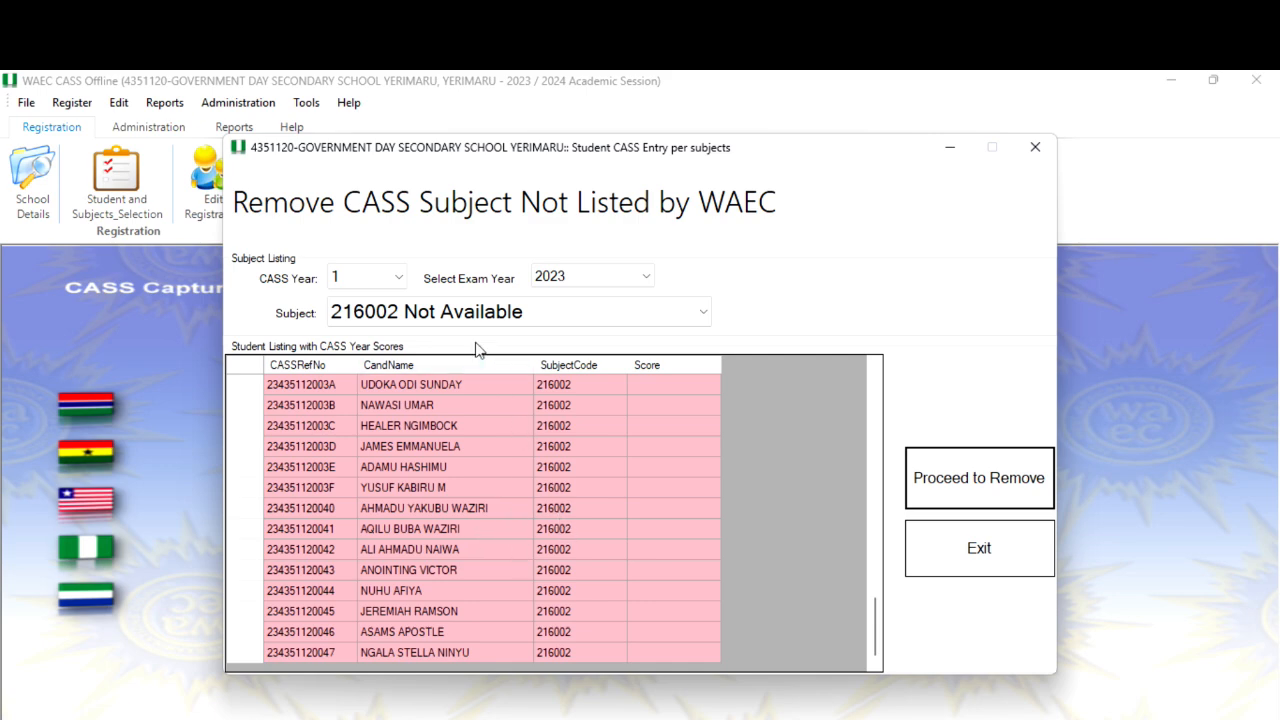
pyautogui.click(942, 486)
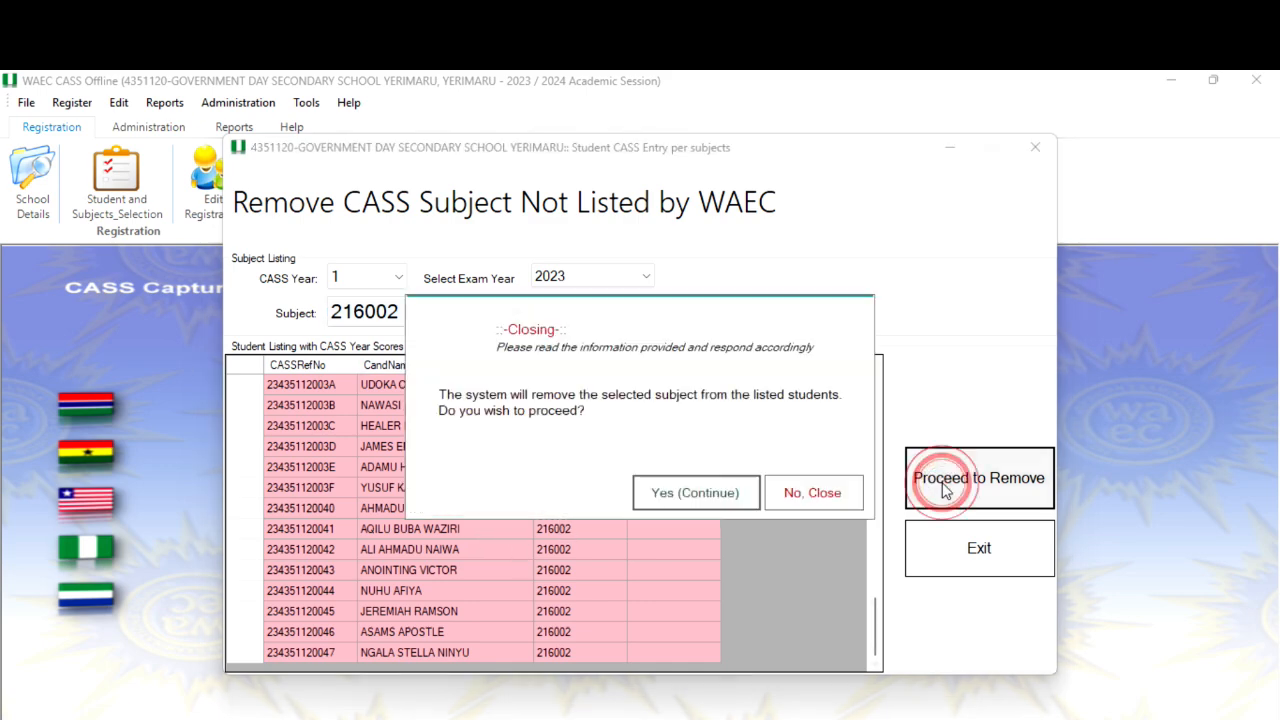
pyautogui.click(698, 494)
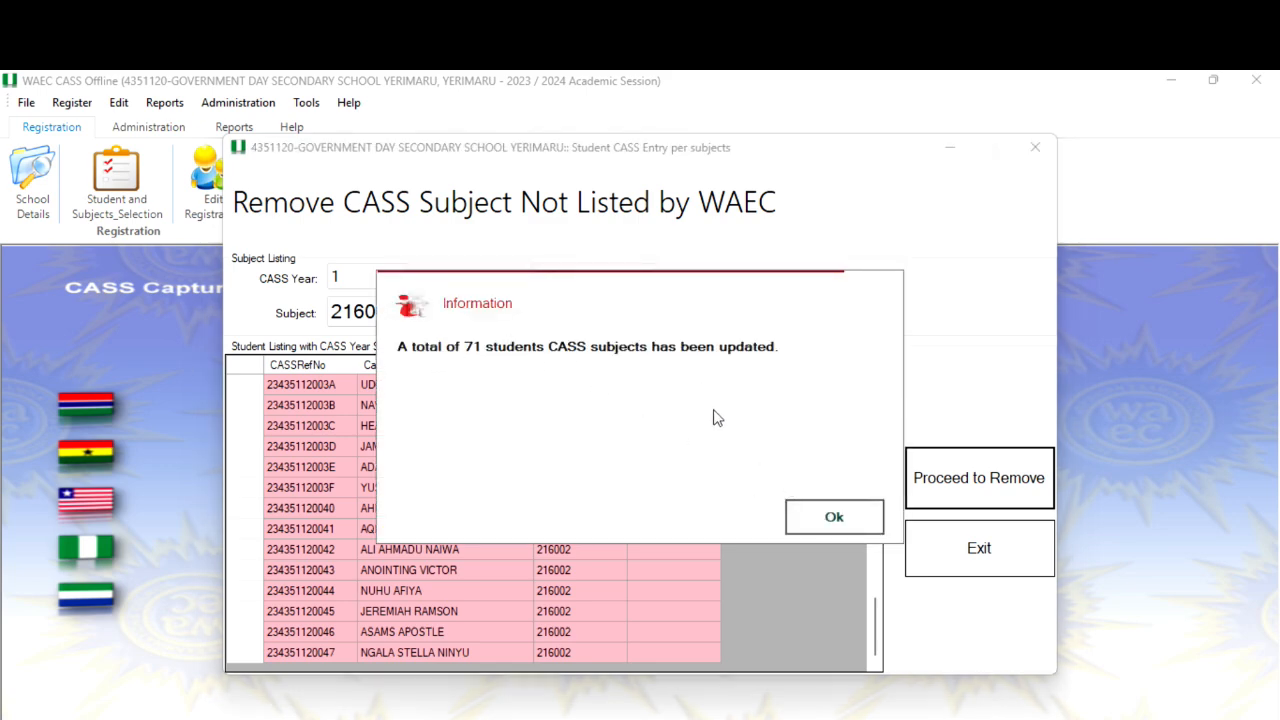
pyautogui.click(815, 516)
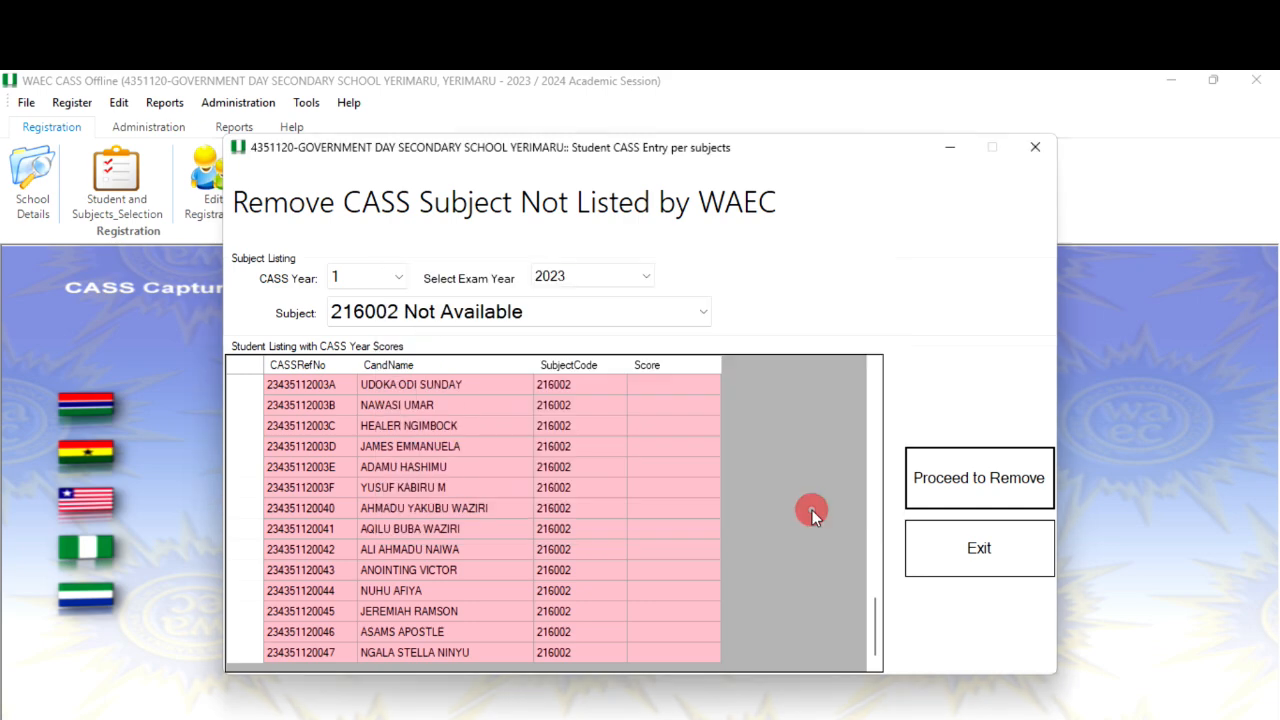
# Exit the Remove CASS Subject Not Listed by WAEC window.
pyautogui.click(400, 313)
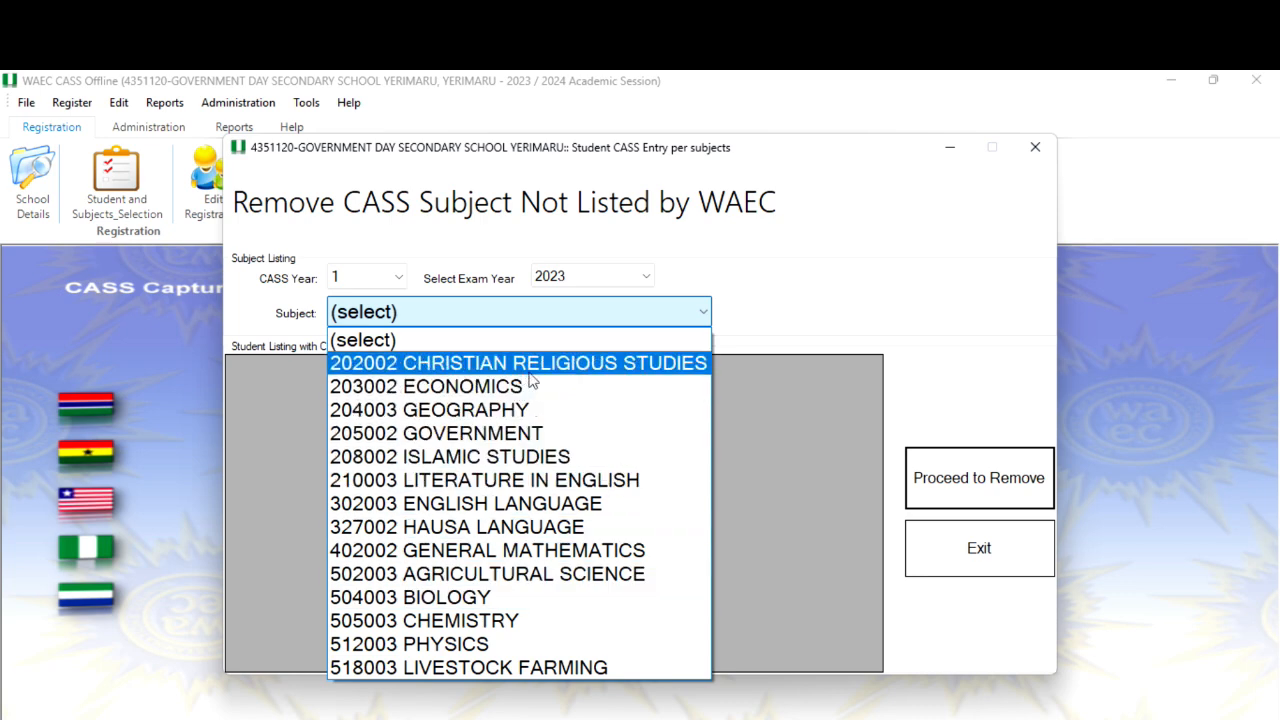
pyautogui.click(983, 548)
pyautogui.click(983, 548)
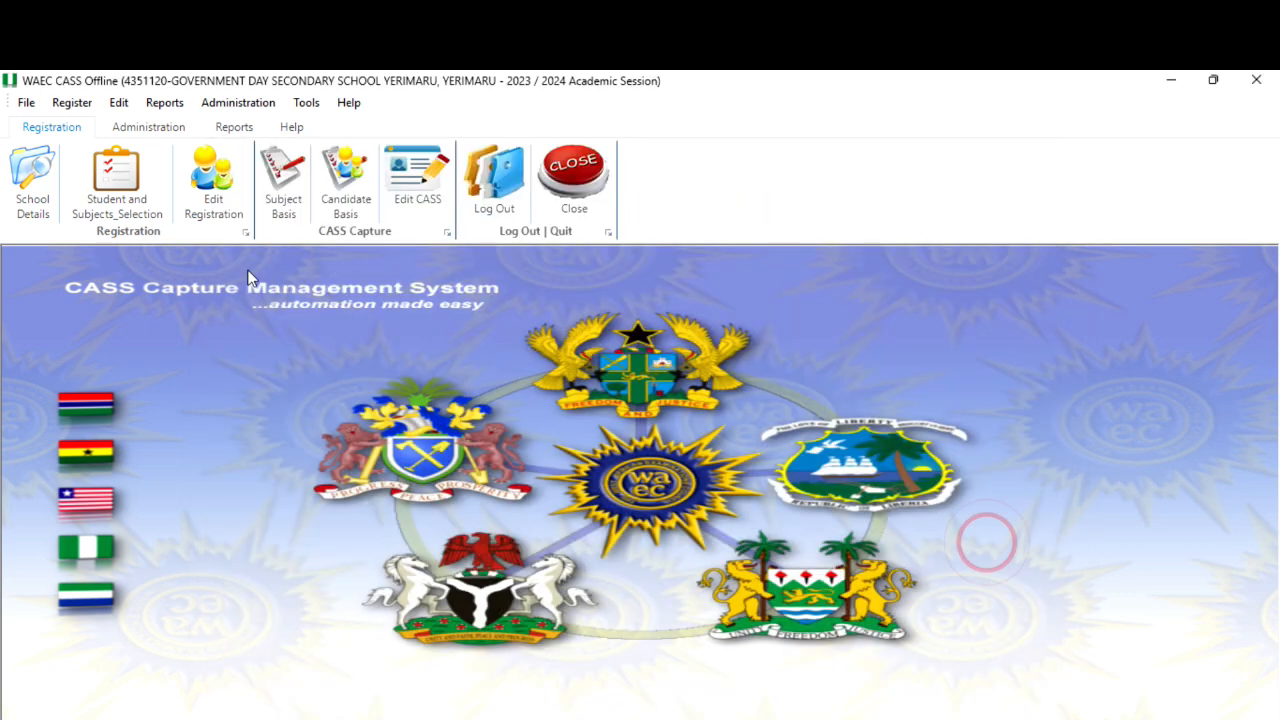
# Open Edit Registration again and list students for CASS Year 1 and Session Year 2023.
pyautogui.click(213, 190)
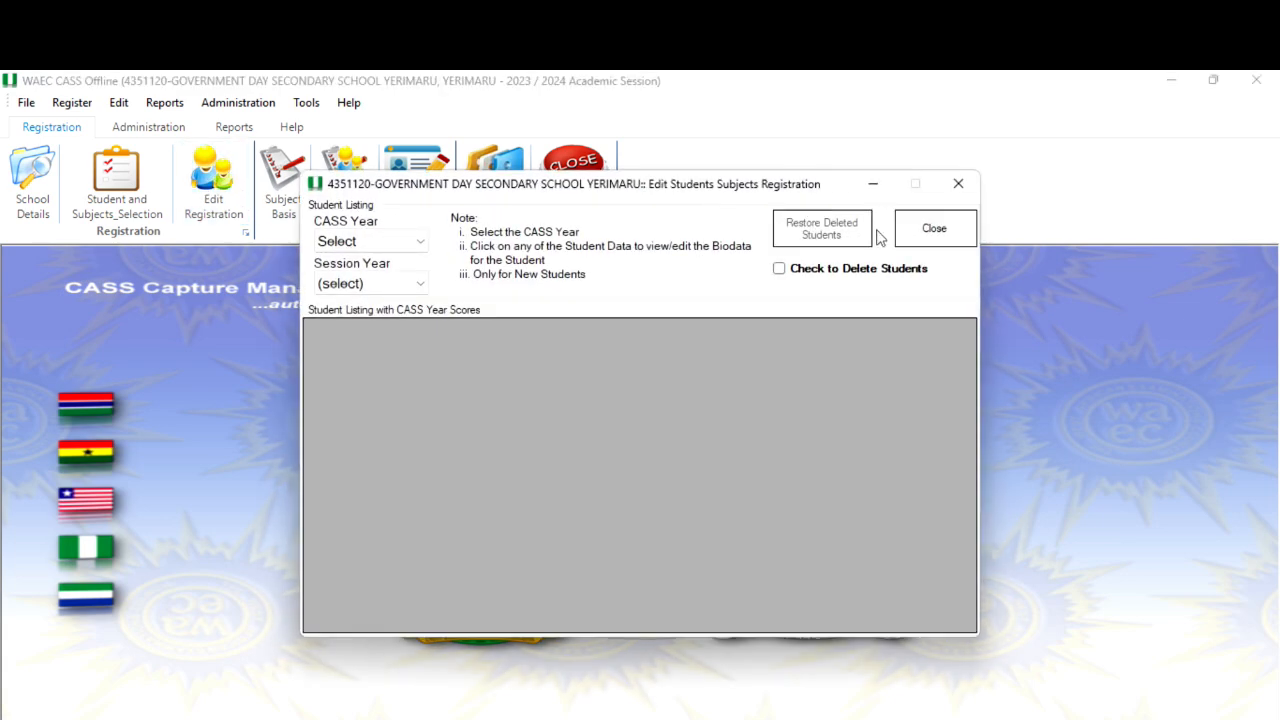
pyautogui.click(366, 240)
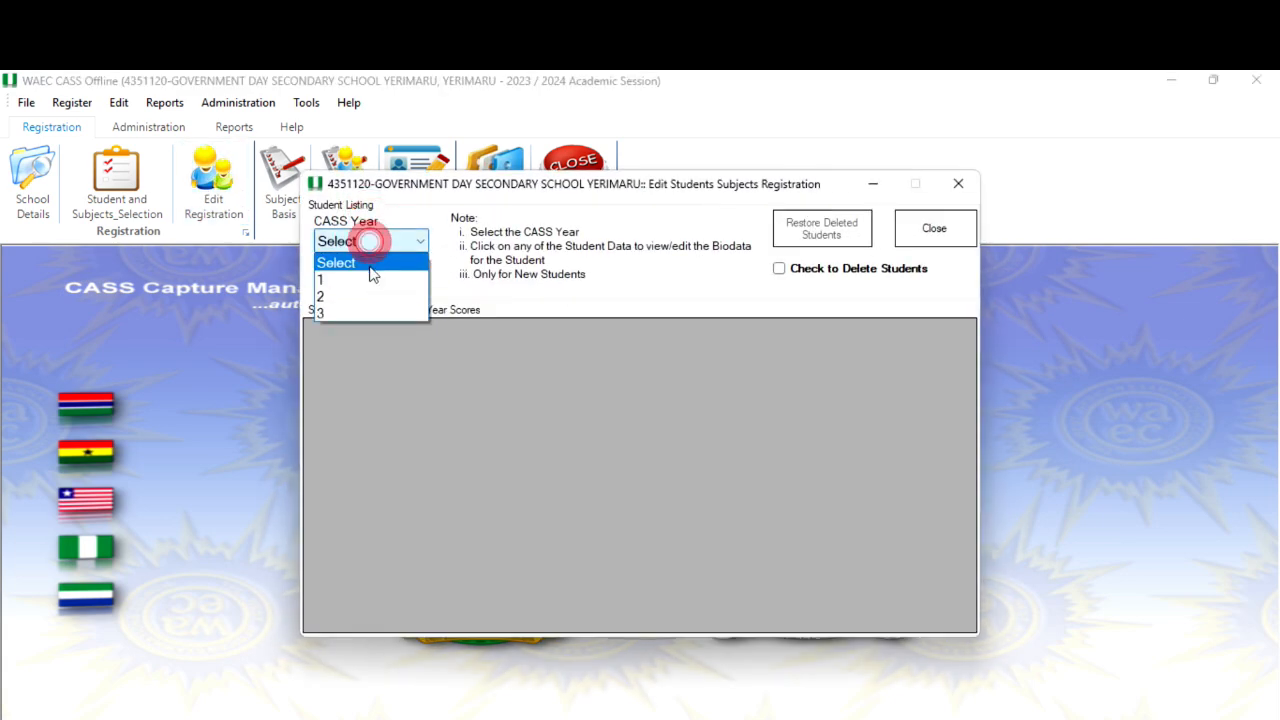
pyautogui.click(374, 277)
pyautogui.click(381, 283)
pyautogui.click(370, 338)
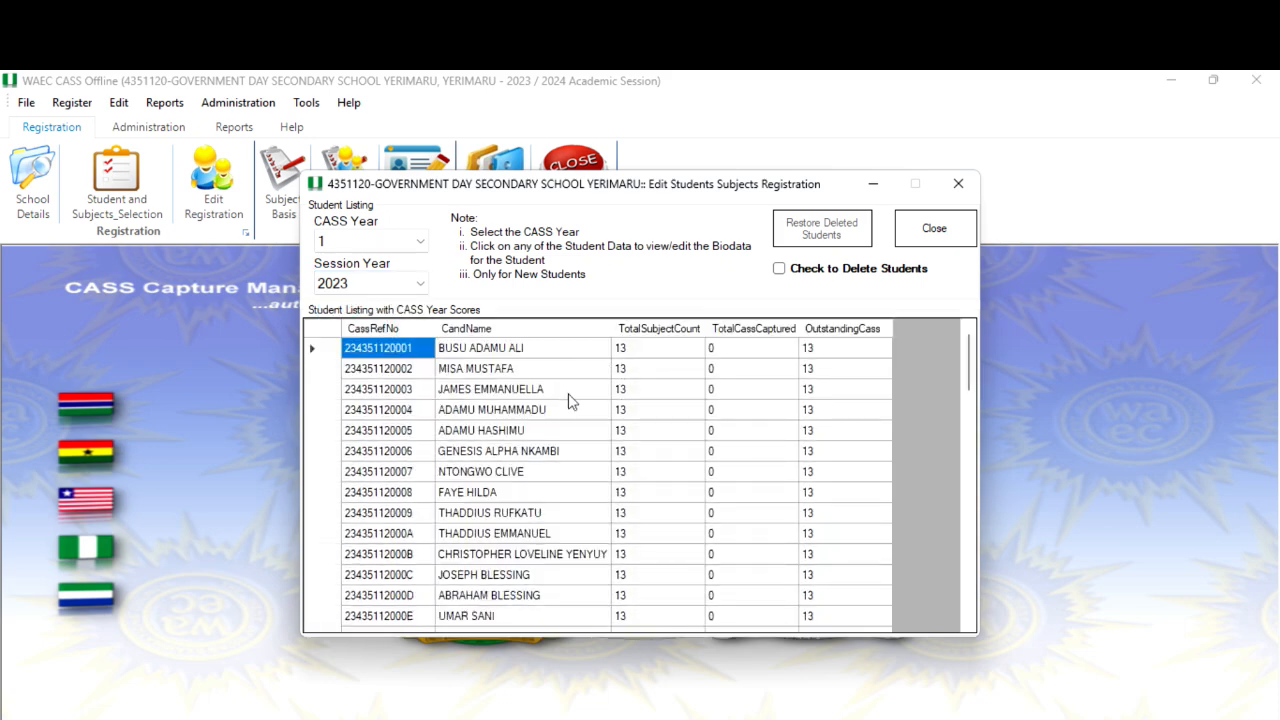
# Open the first student's record and set the Subject Offer Programme to Humanities.
pyautogui.click(579, 360)
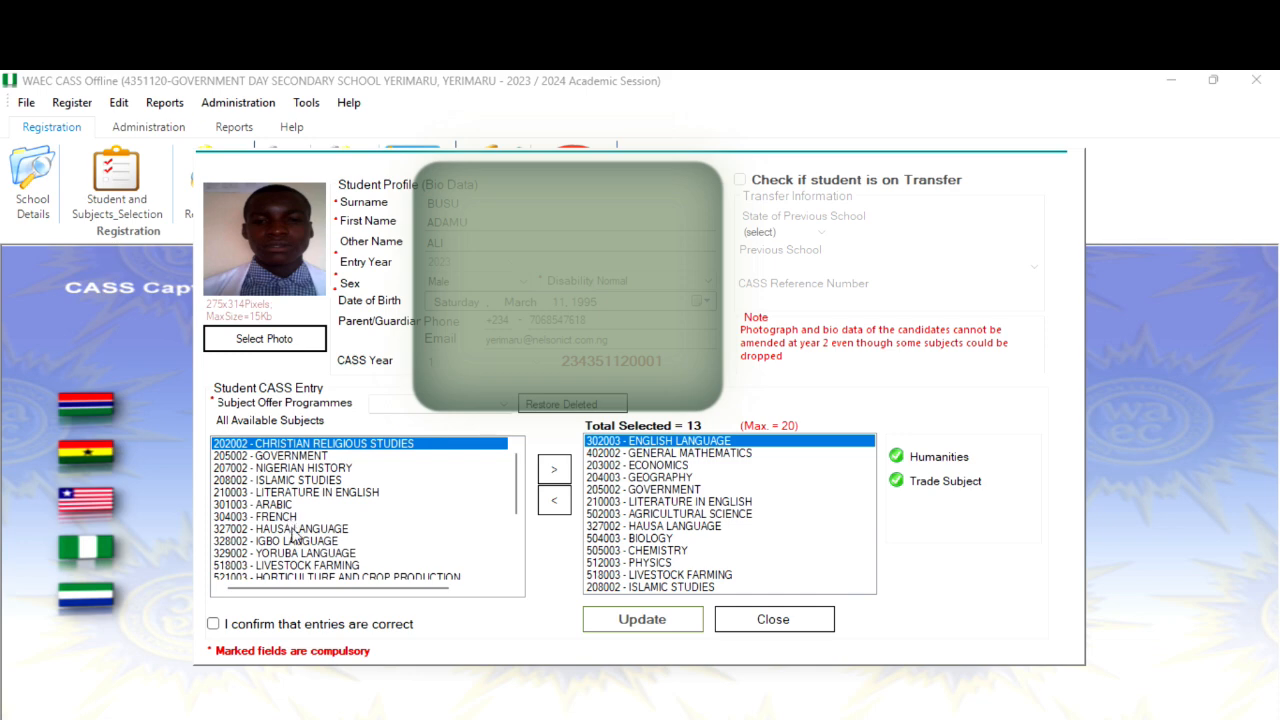
pyautogui.click(414, 404)
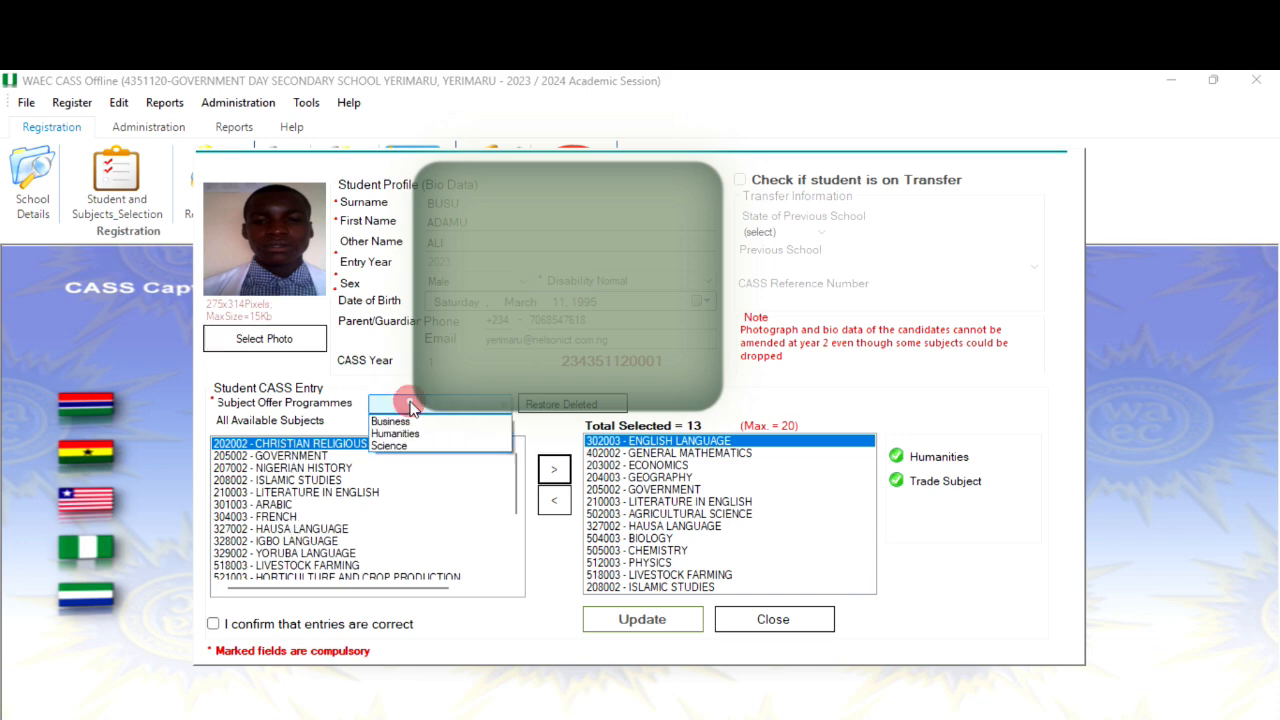
pyautogui.click(403, 434)
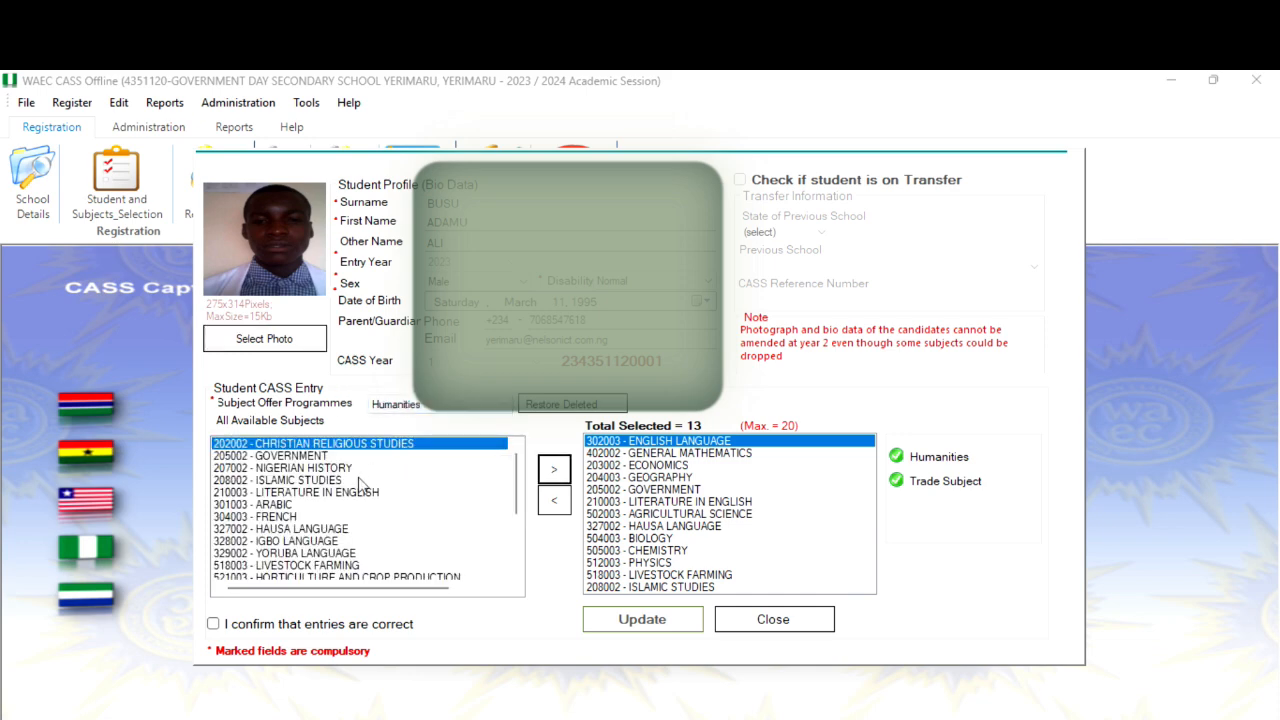
# Add 716003 Catering Craft to this student's selected subjects, tick the confirmation box and update the record.
pyautogui.scroll(-3, 340, 505)
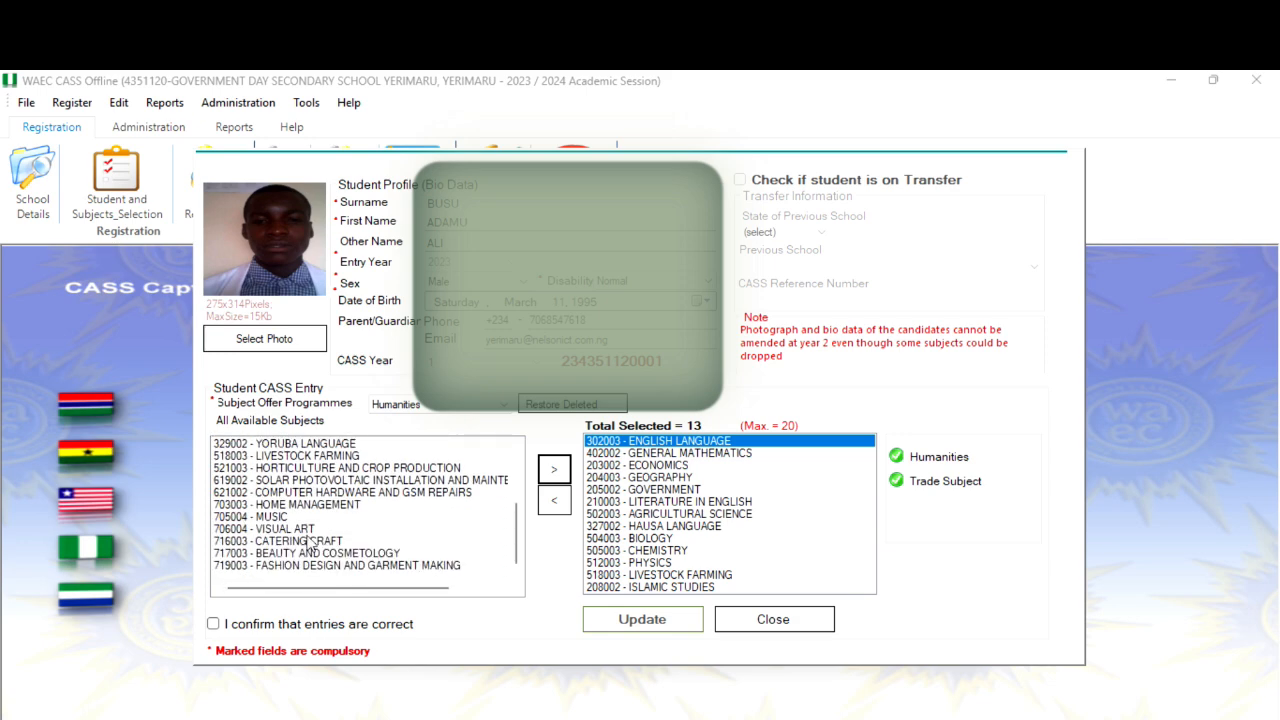
pyautogui.doubleClick(305, 529)
pyautogui.click(273, 624)
pyautogui.click(664, 621)
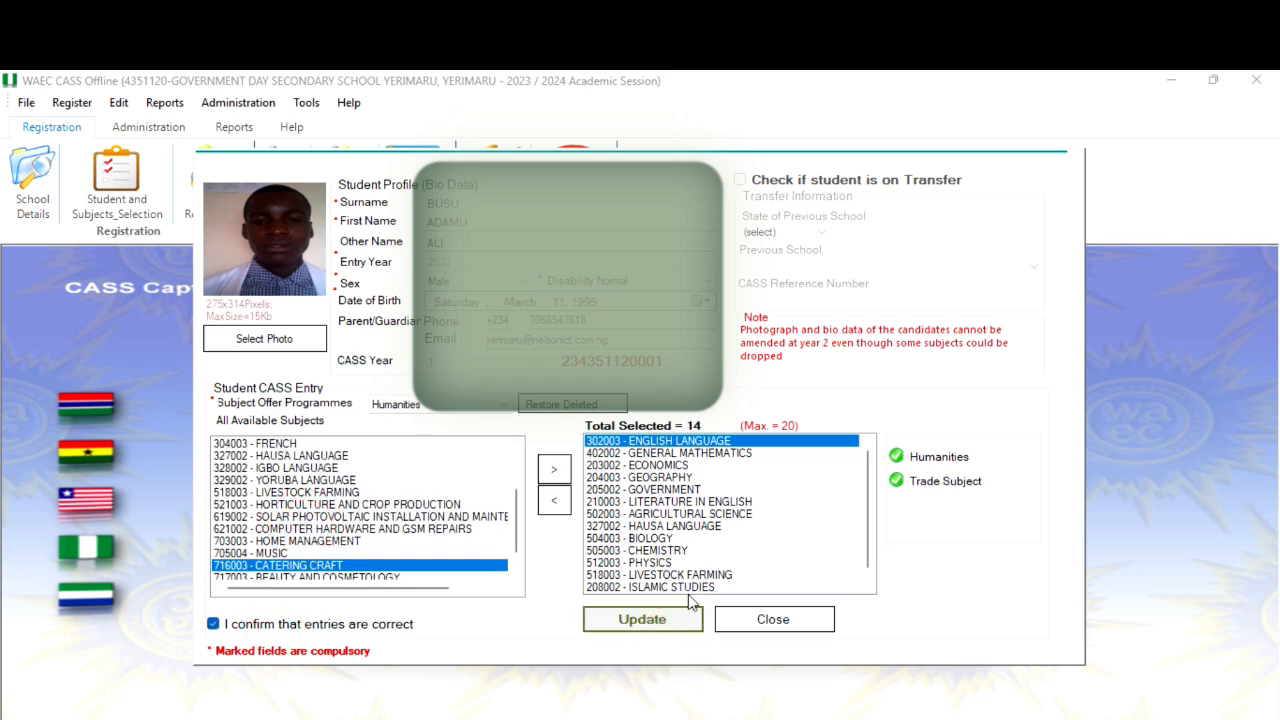
pyautogui.click(823, 521)
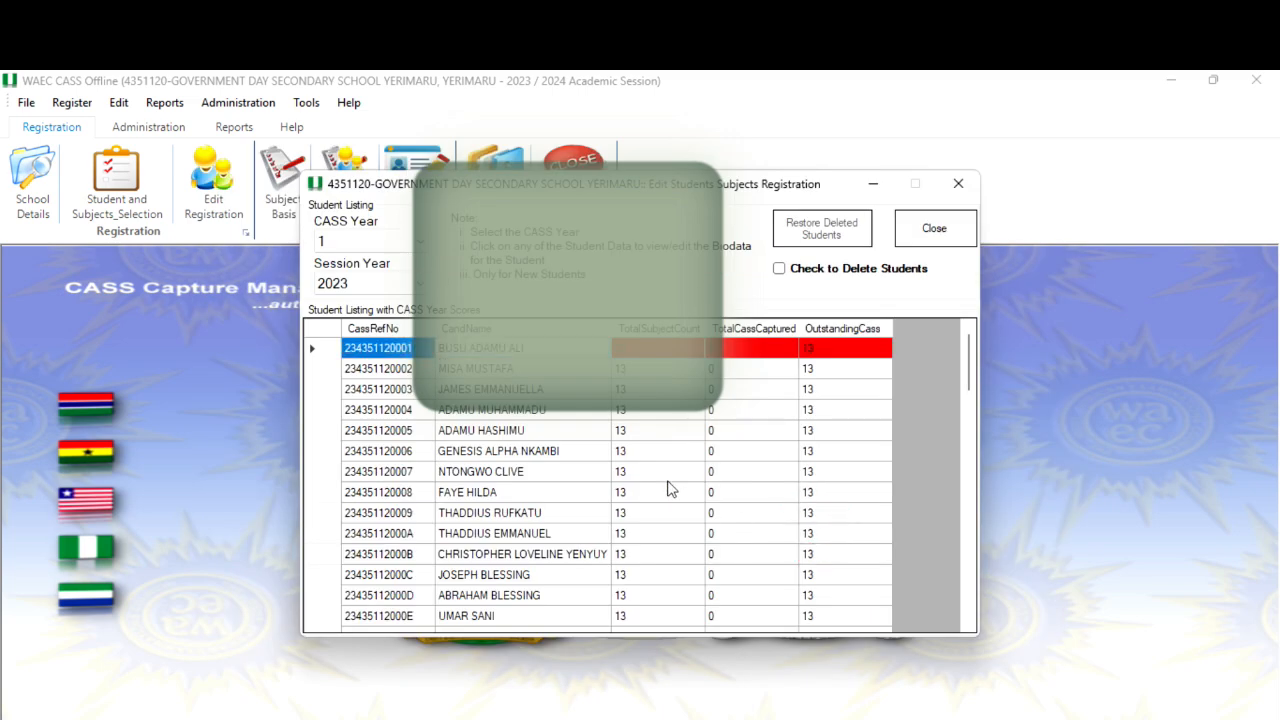
# Open the sixth student's record and set the Subject Offer Programme to Science.
pyautogui.click(555, 453)
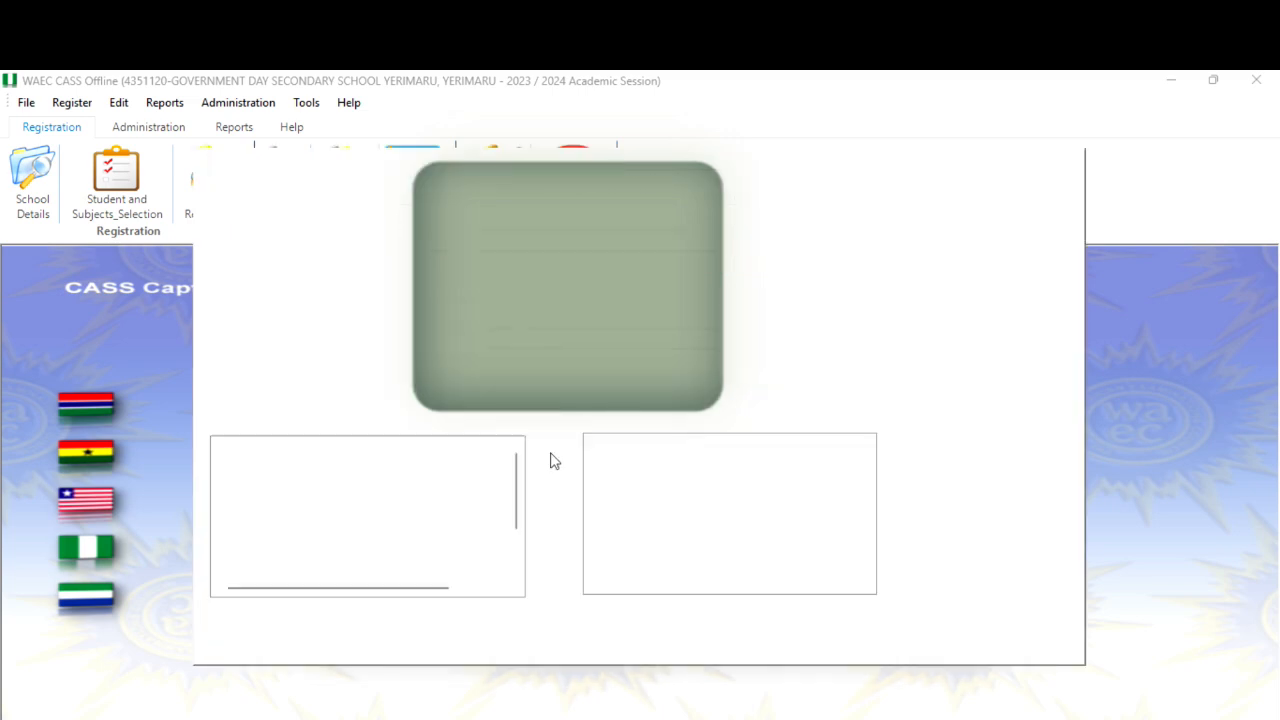
pyautogui.scroll(-2, 345, 533)
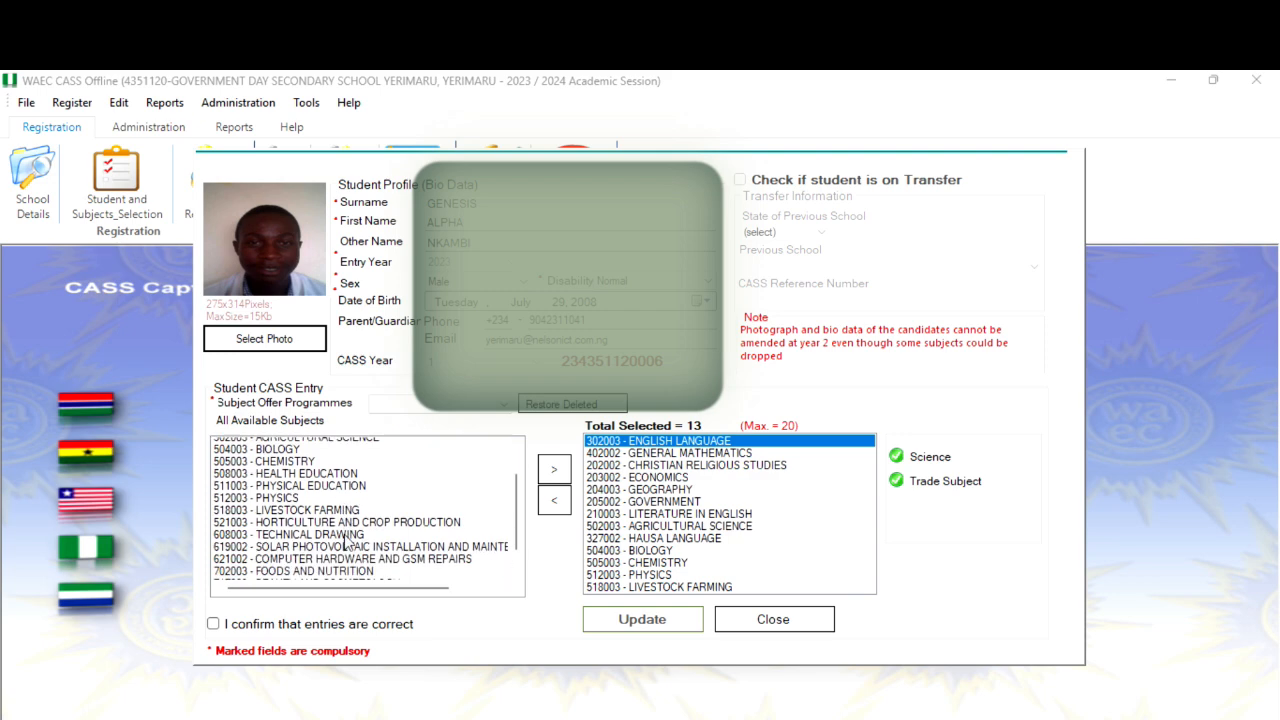
pyautogui.click(380, 404)
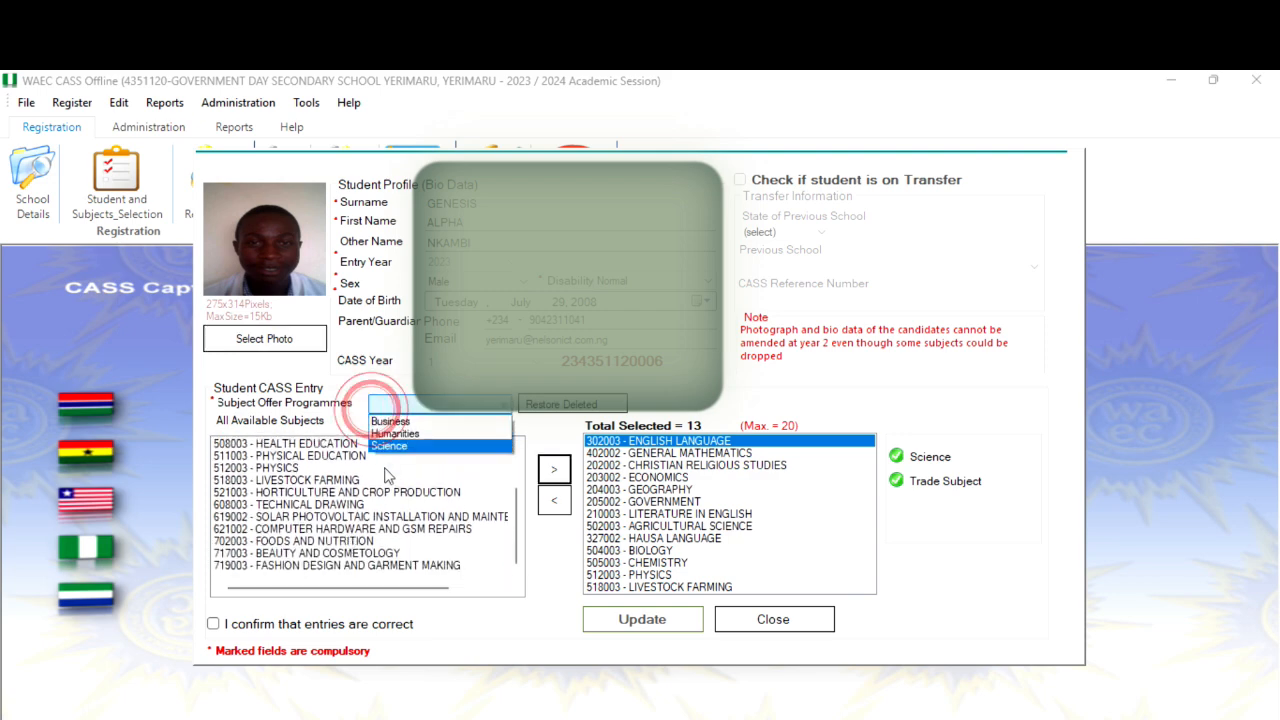
pyautogui.click(395, 446)
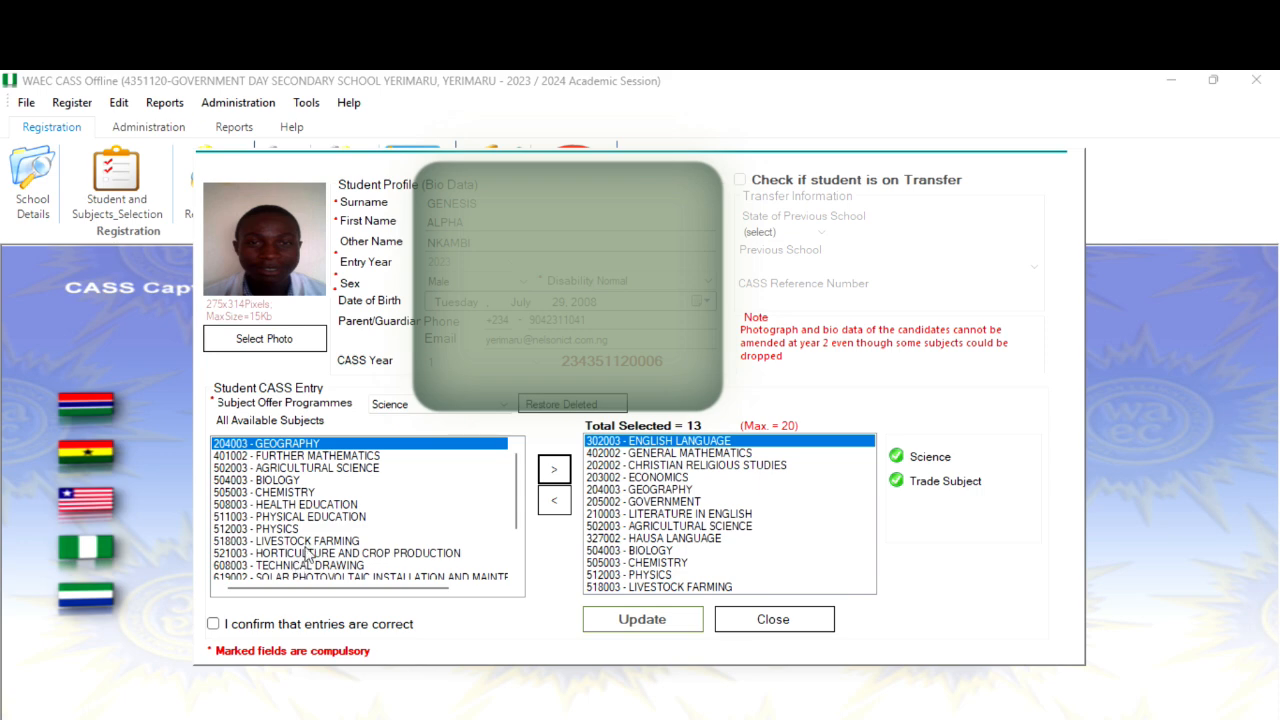
# Add 619002 Solar Photovoltaic Installation and Maintenance to this student's subjects, tick the confirmation box and update the record.
pyautogui.click(322, 578)
pyautogui.doubleClick(325, 565)
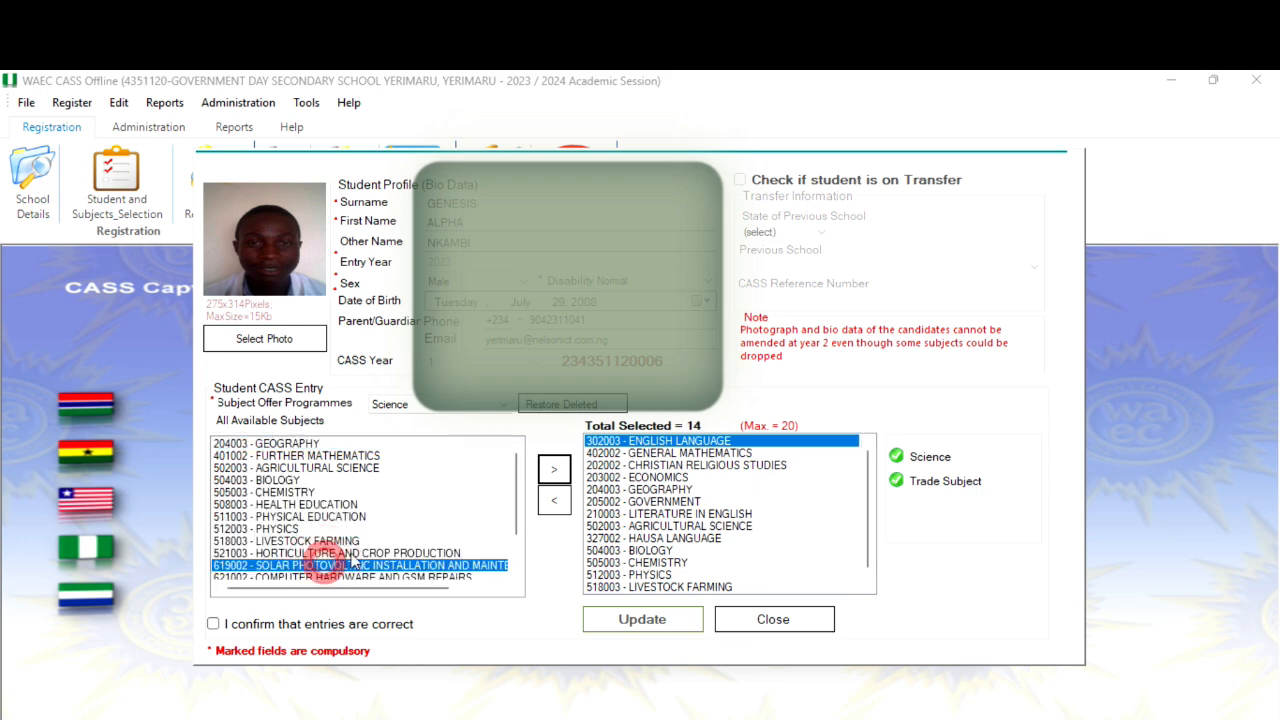
pyautogui.click(314, 624)
pyautogui.click(665, 627)
pyautogui.click(866, 514)
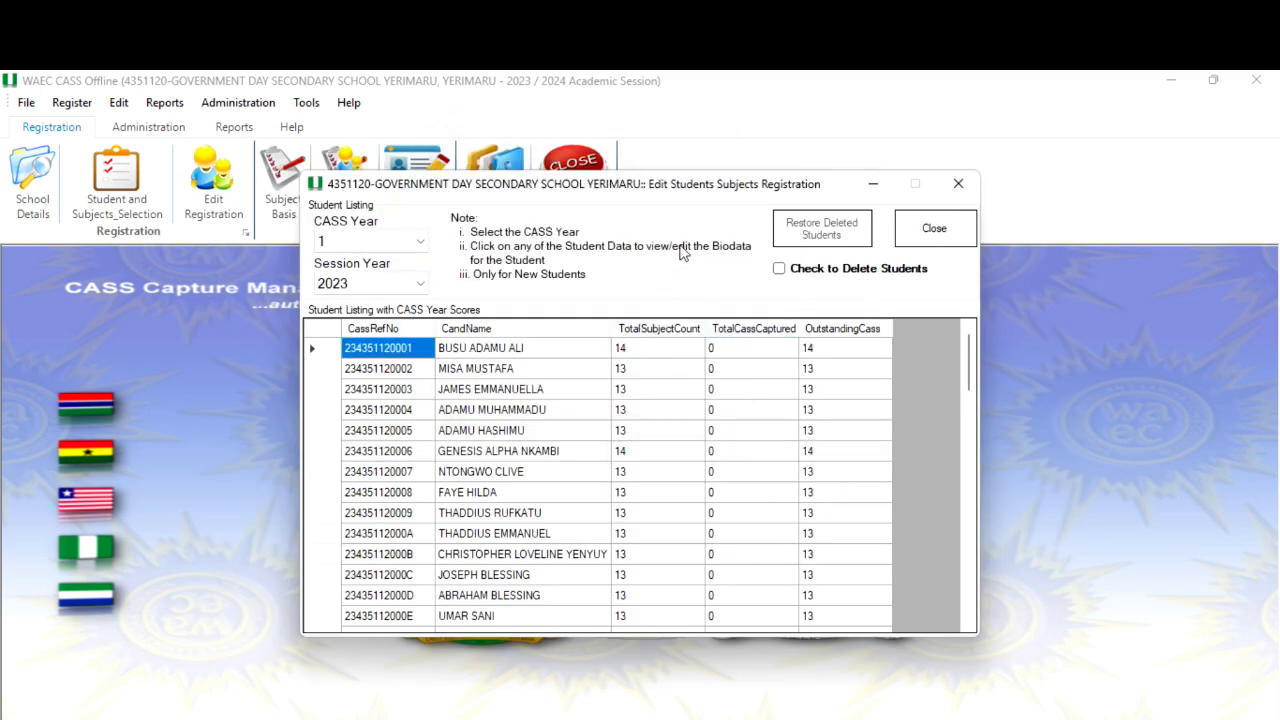
# Close the student list and reopen Remove CASS Subjects for CASS Year 1, exam year 2023 and subject 518003 Livestock Farming.
pyautogui.click(958, 236)
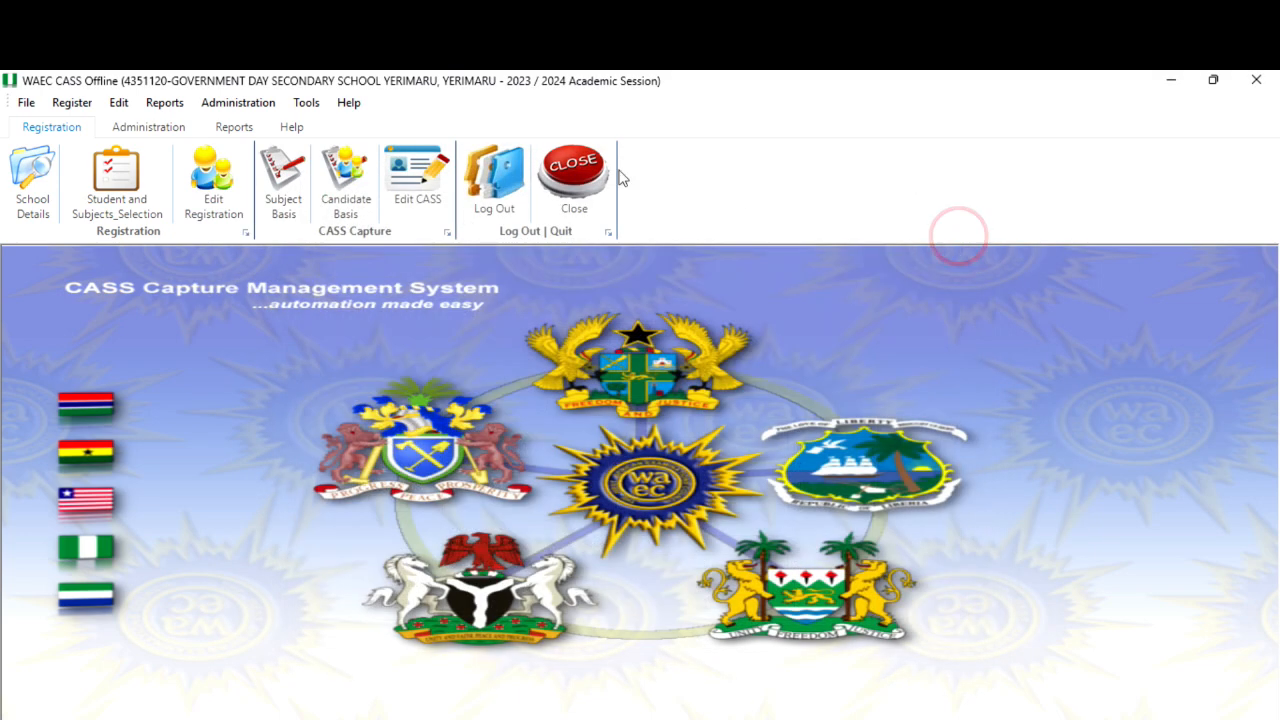
pyautogui.click(245, 103)
pyautogui.click(314, 366)
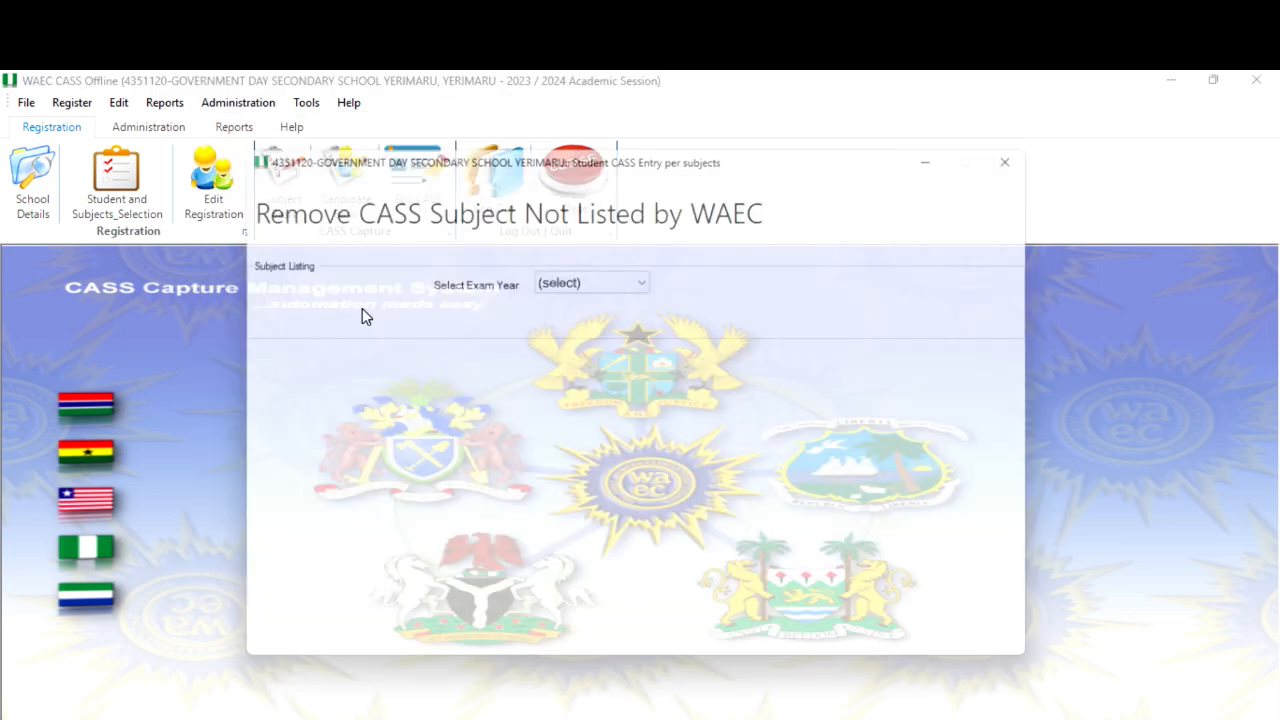
pyautogui.click(386, 280)
pyautogui.click(386, 318)
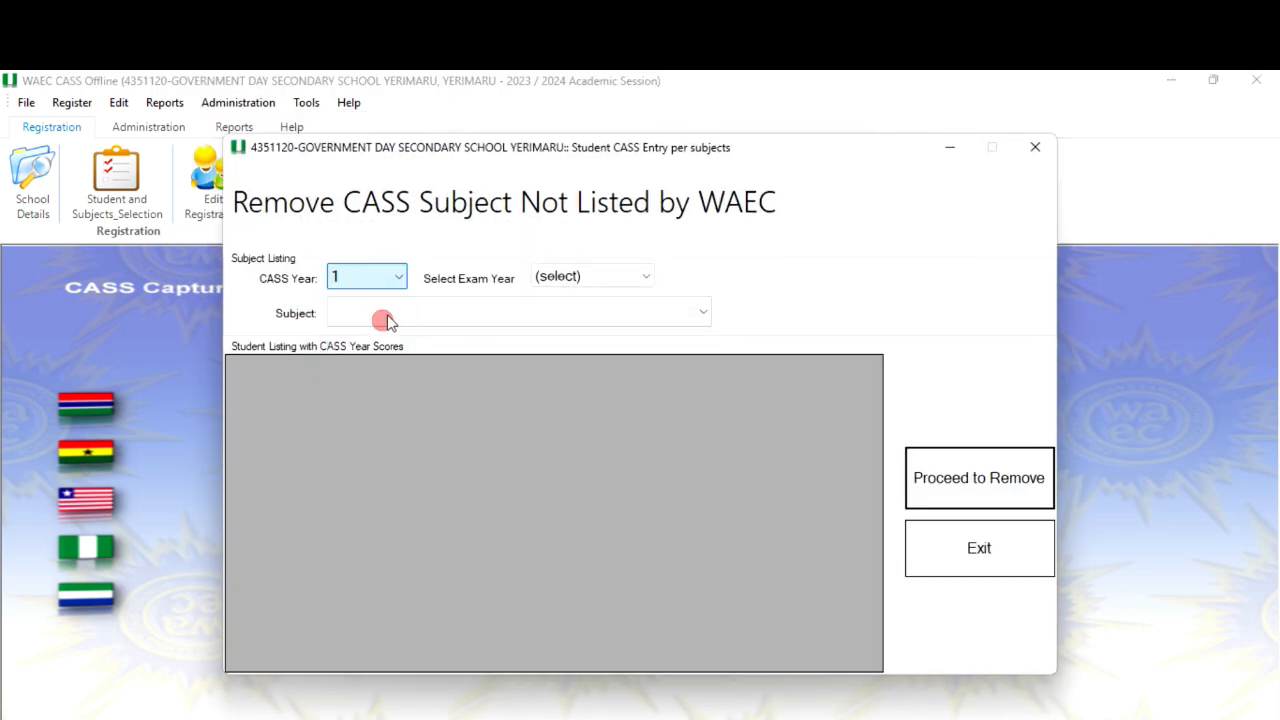
pyautogui.click(557, 277)
pyautogui.click(553, 332)
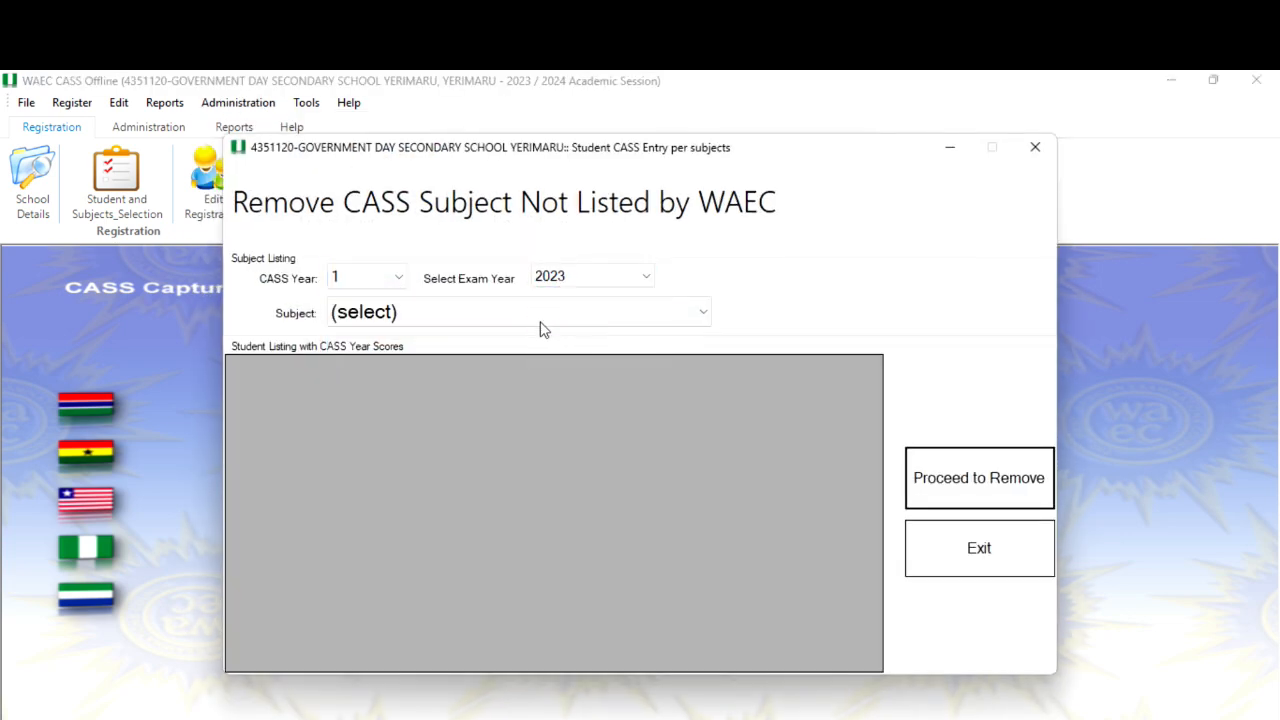
pyautogui.click(543, 311)
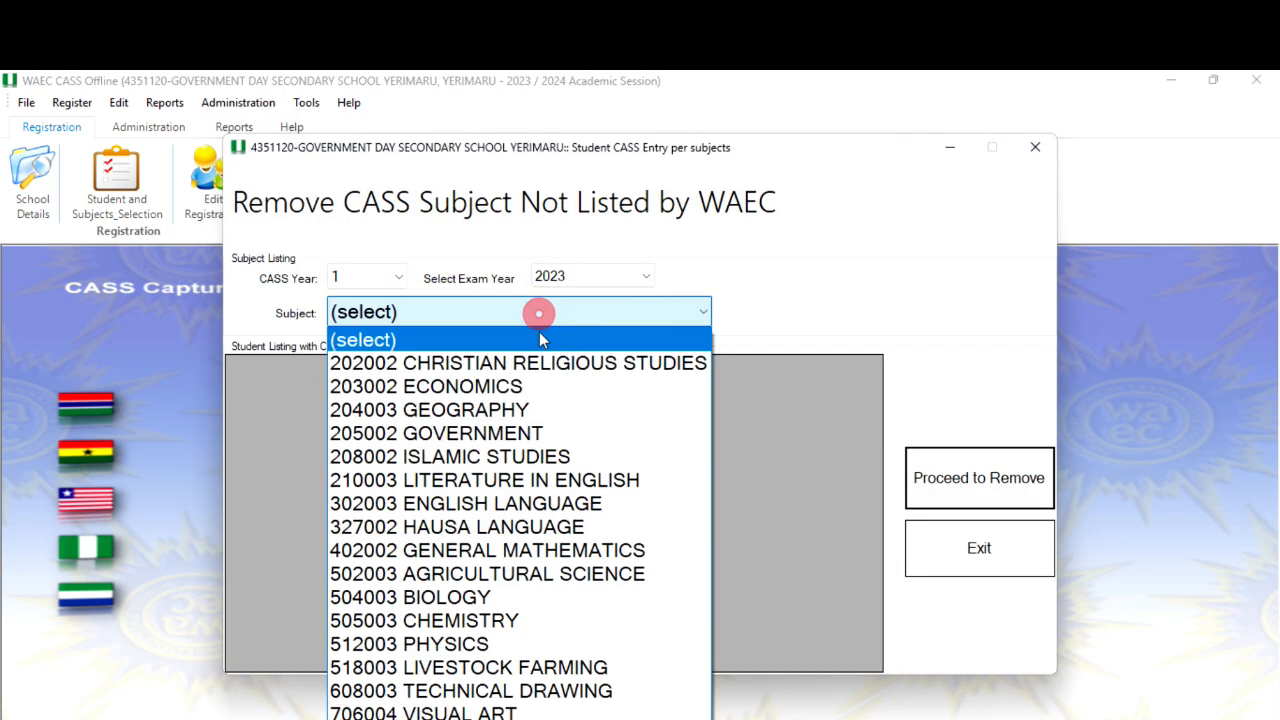
pyautogui.click(480, 667)
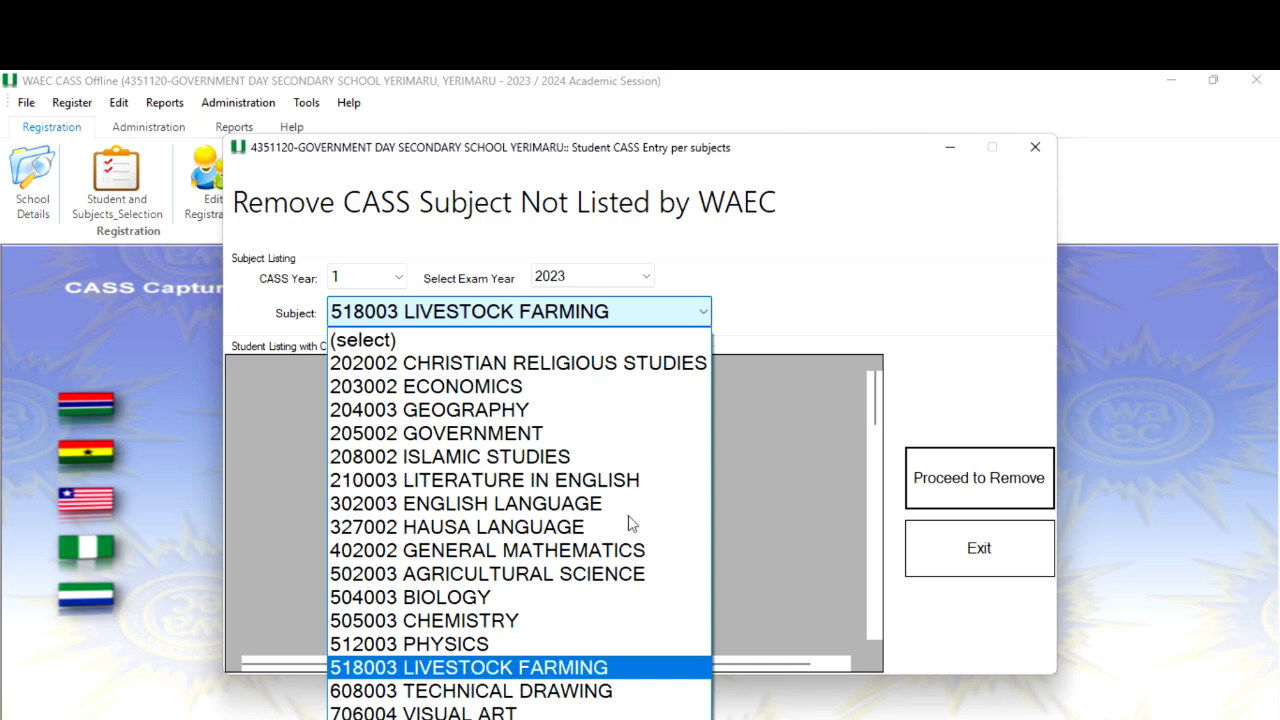
pyautogui.click(506, 676)
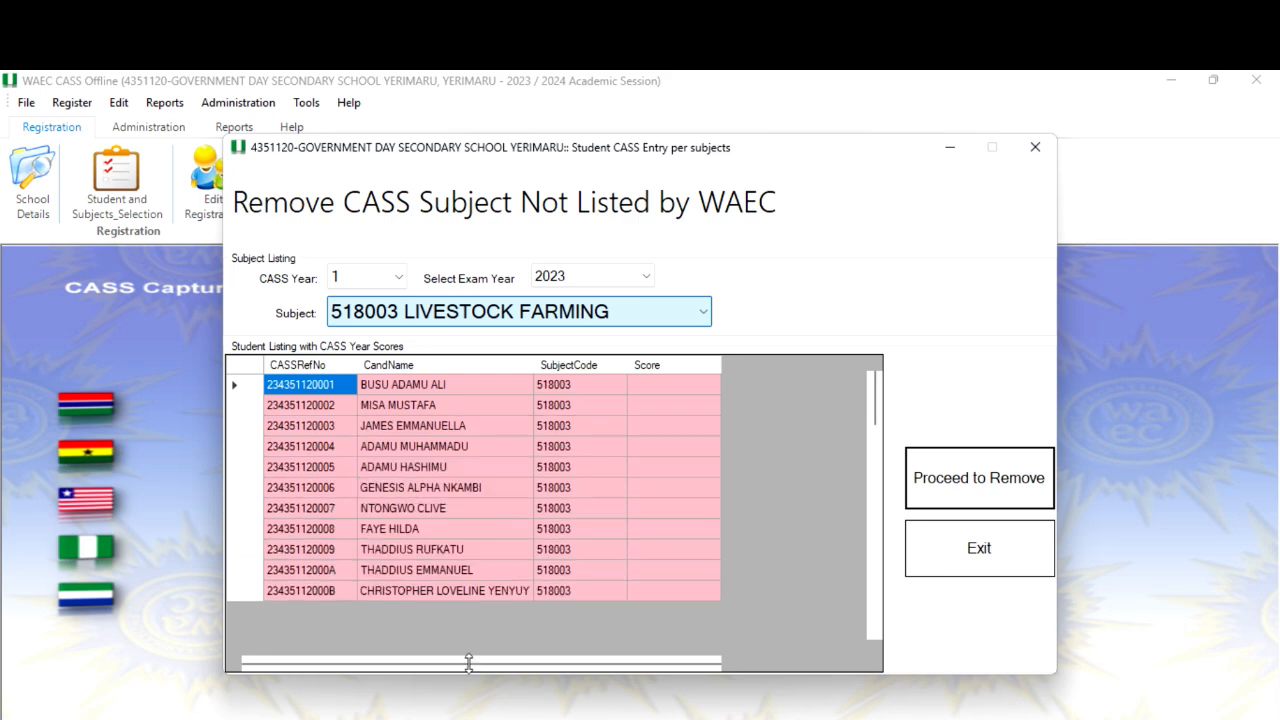
# Remove the CASS subject 608003 Technical Drawing for CASS Year 1, exam year 2023, and acknowledge the confirmation.
pyautogui.scroll(-4, 543, 495)
pyautogui.scroll(-8, 542, 494)
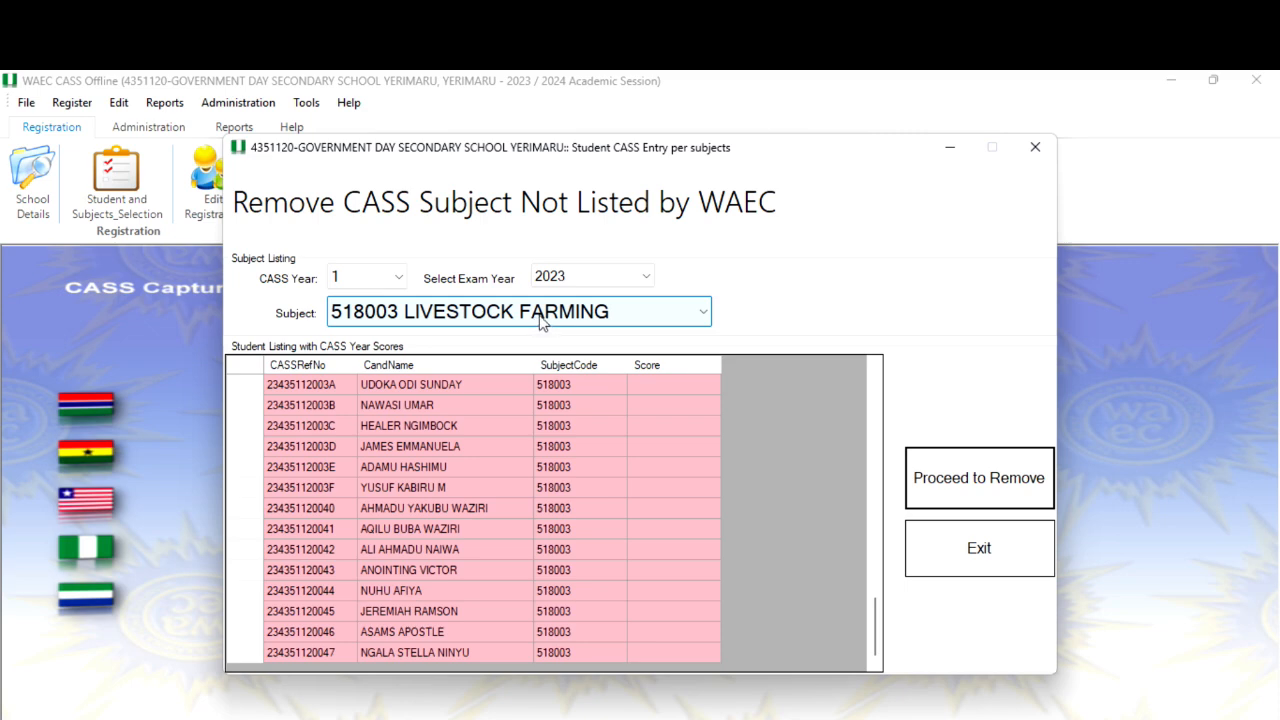
pyautogui.click(546, 314)
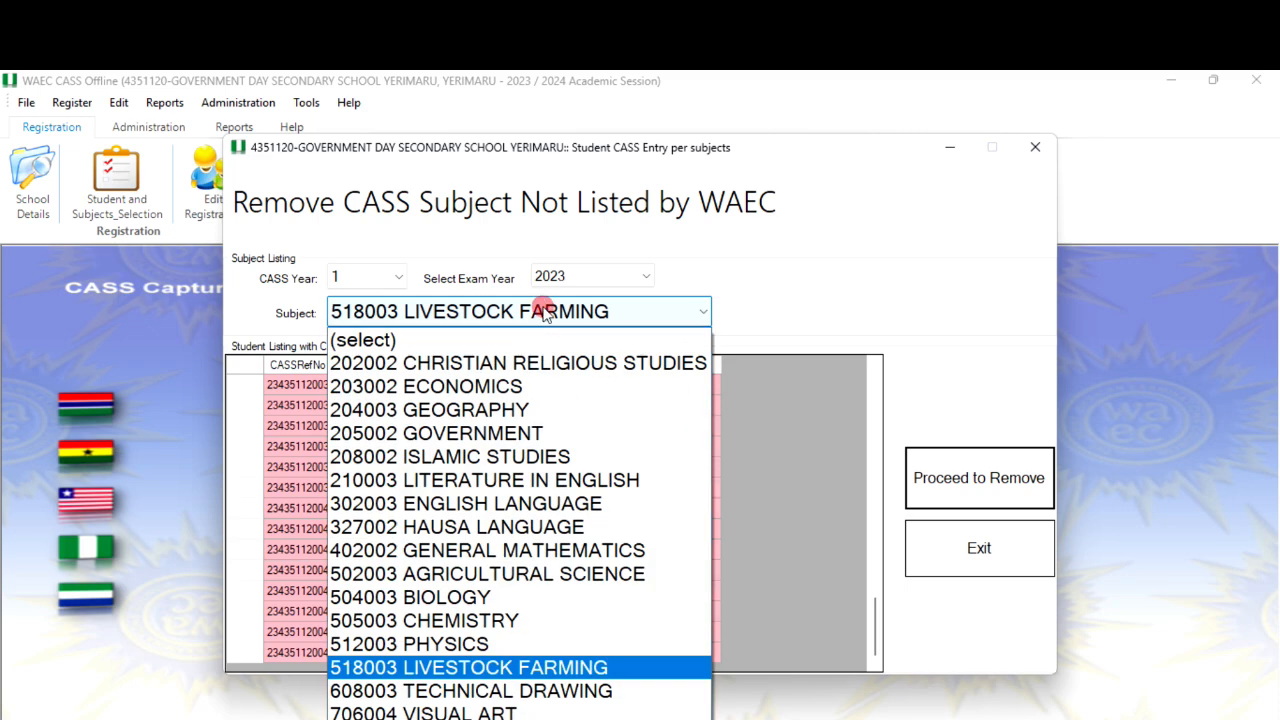
pyautogui.click(486, 700)
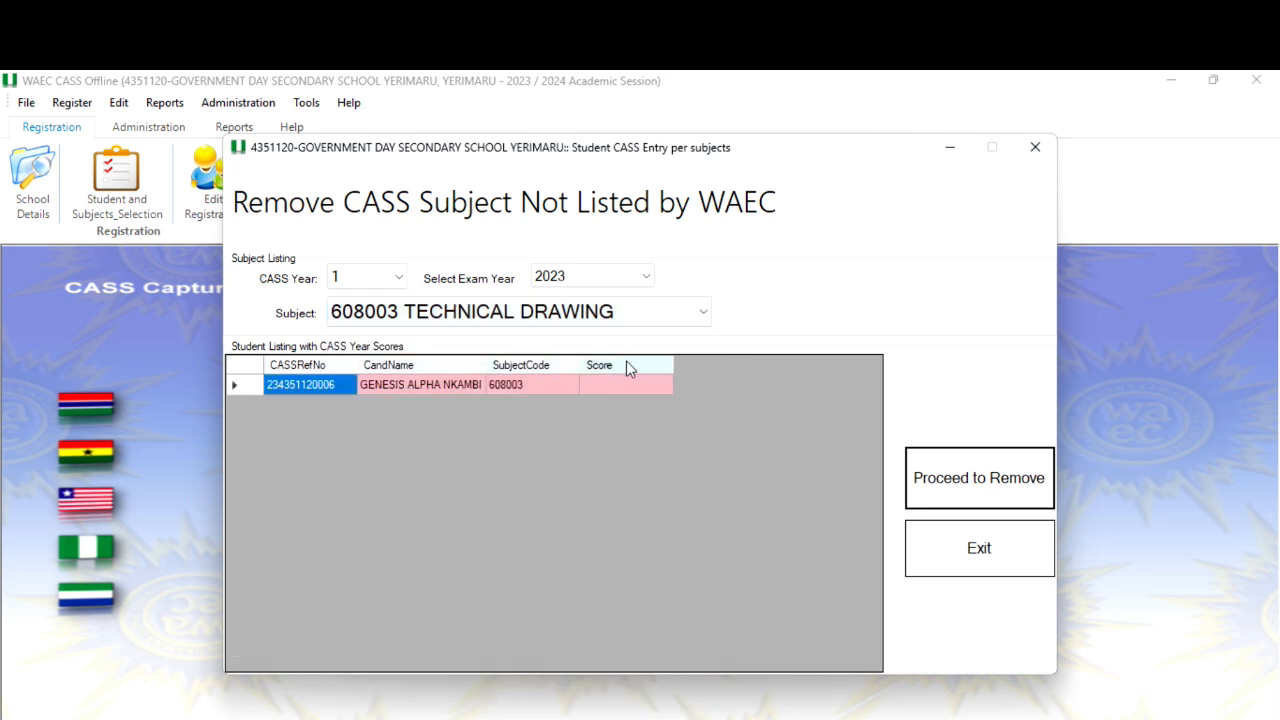
pyautogui.click(948, 478)
pyautogui.click(670, 490)
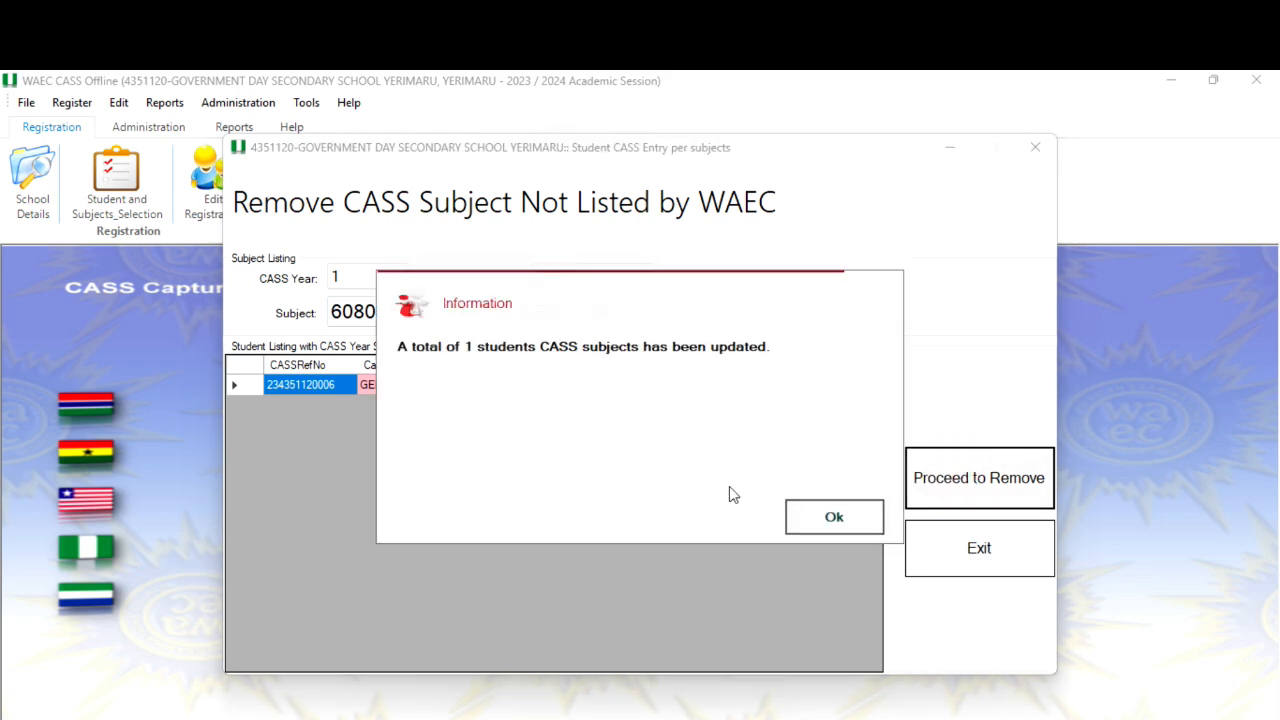
pyautogui.click(810, 517)
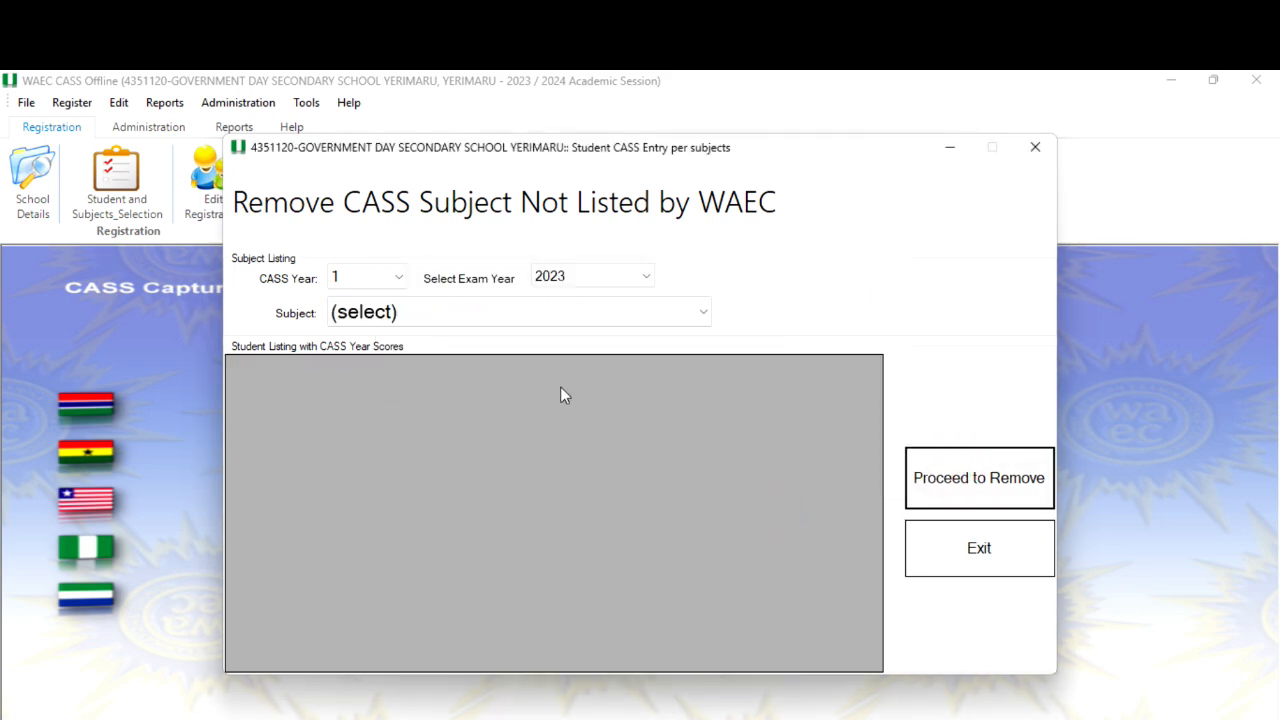
# Remove the CASS subject 706004 Visual Art the same way, acknowledge the confirmation and exit the removal window.
pyautogui.click(554, 311)
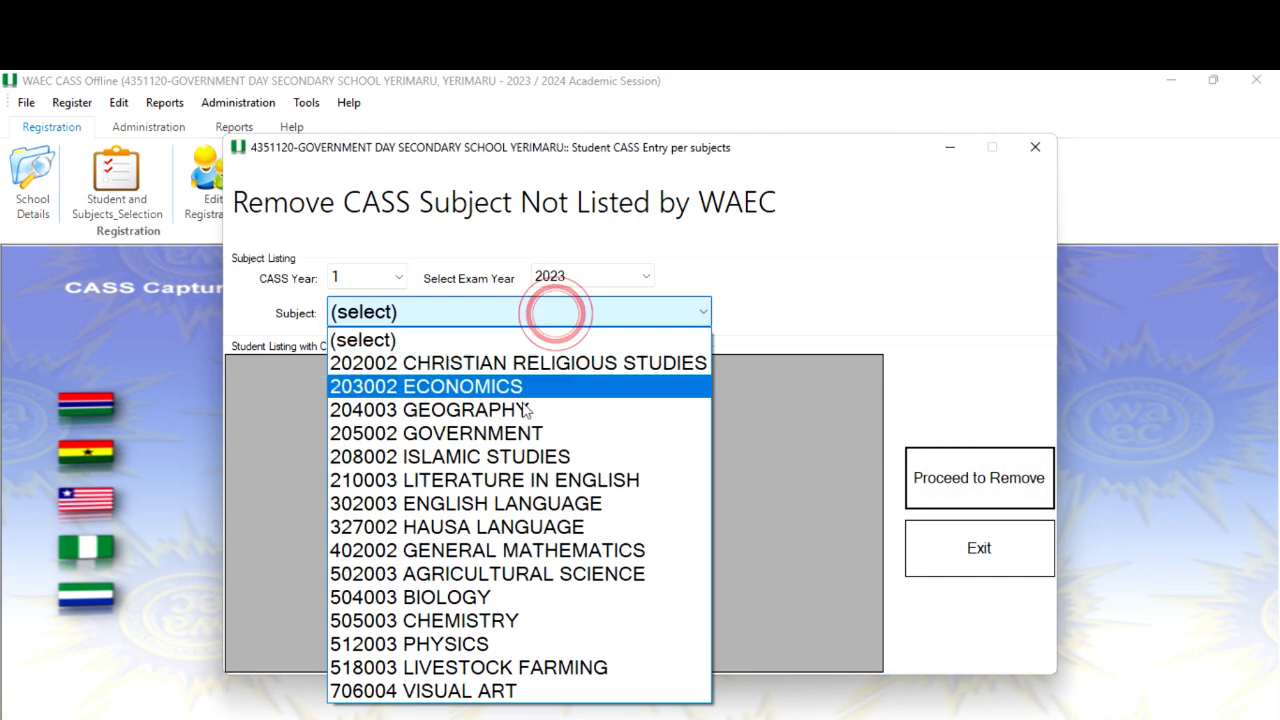
pyautogui.click(478, 694)
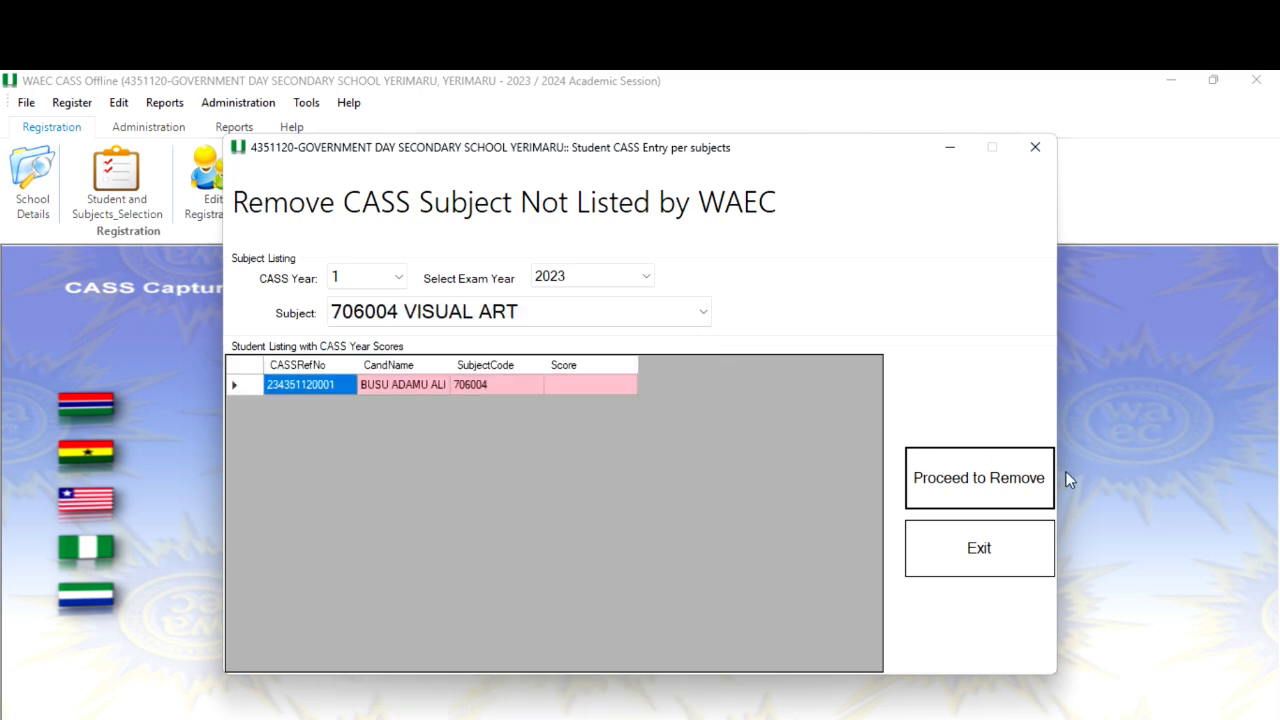
pyautogui.click(1046, 477)
pyautogui.click(726, 496)
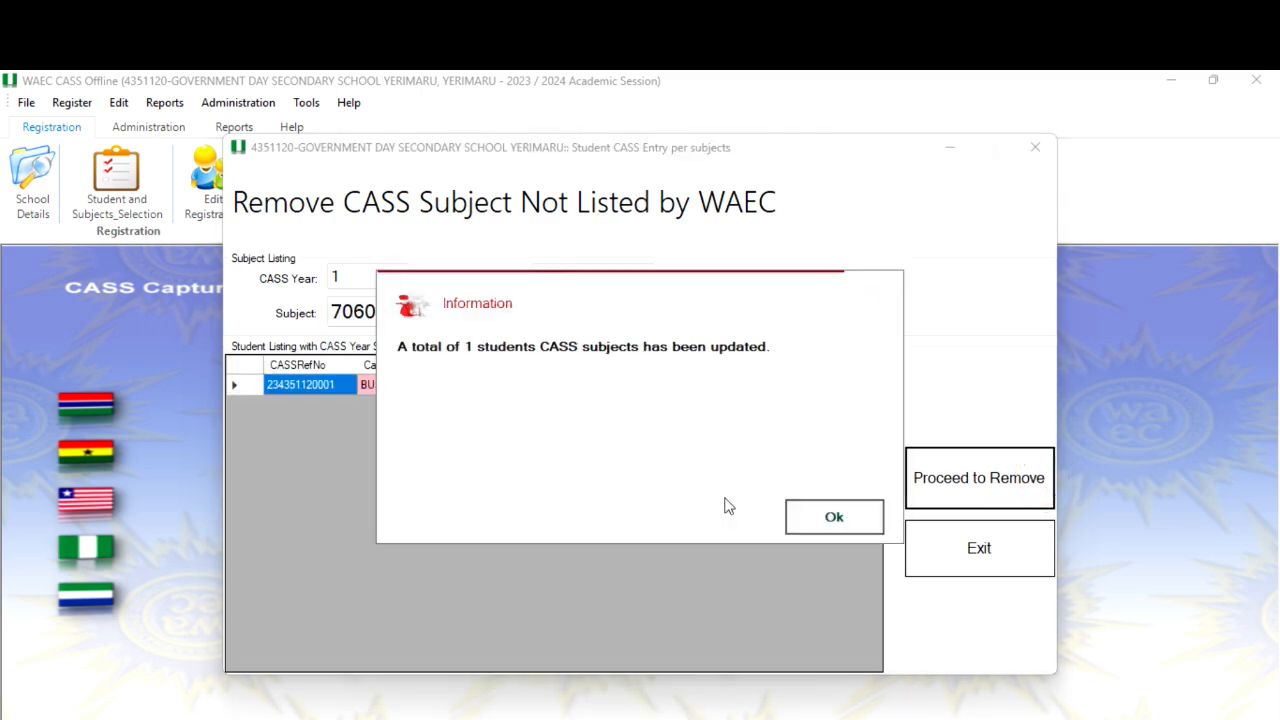
pyautogui.click(798, 515)
pyautogui.click(988, 558)
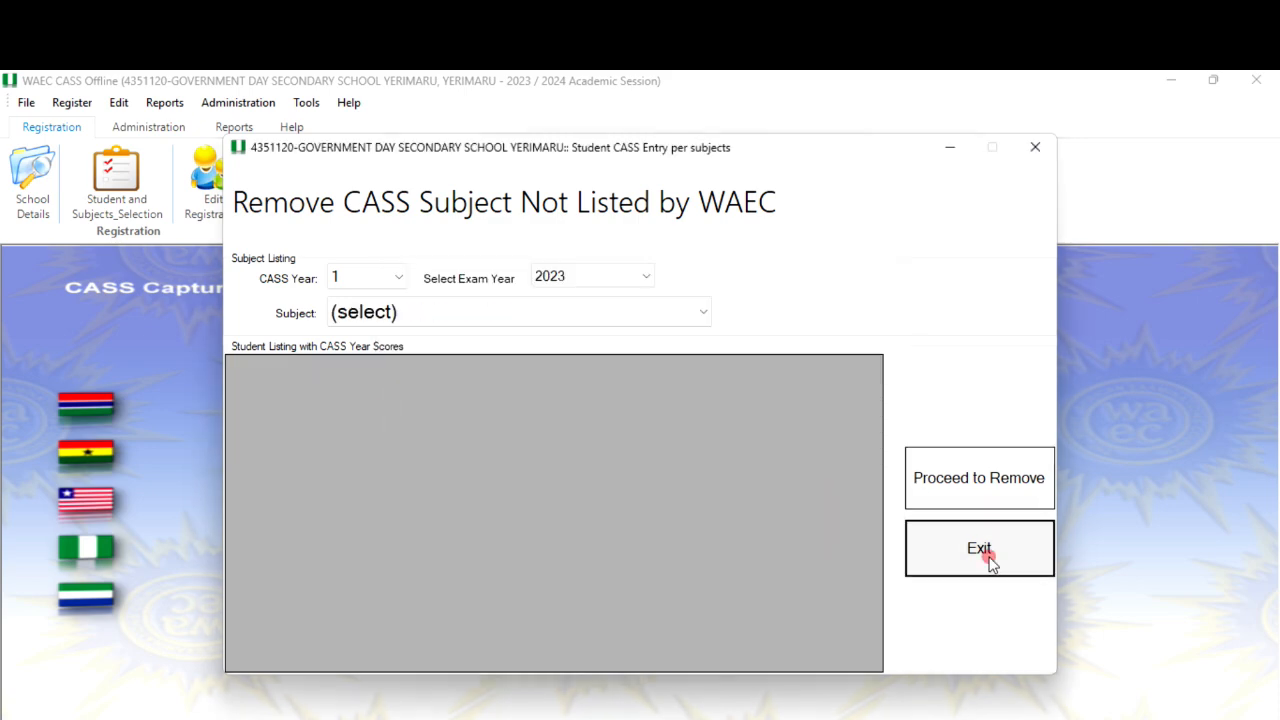
# Open Edit Registration and list the CASS Year 1 students for session year 2023.
pyautogui.click(212, 175)
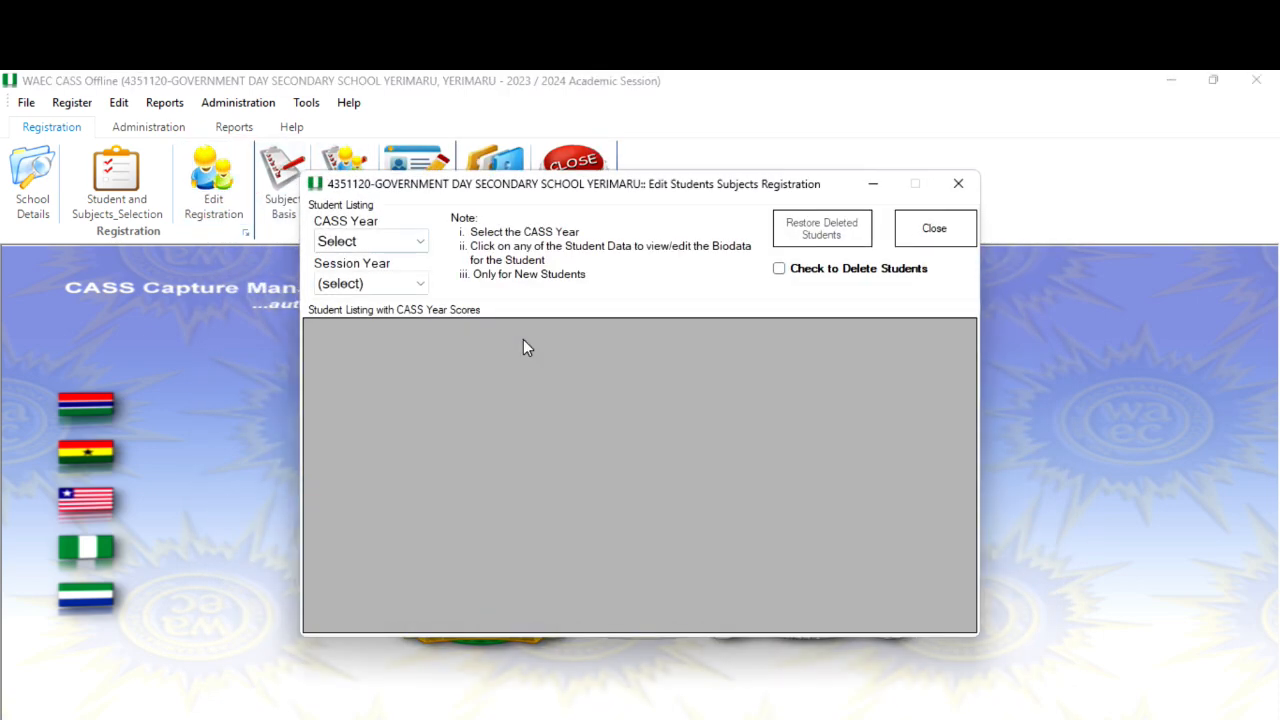
pyautogui.click(403, 241)
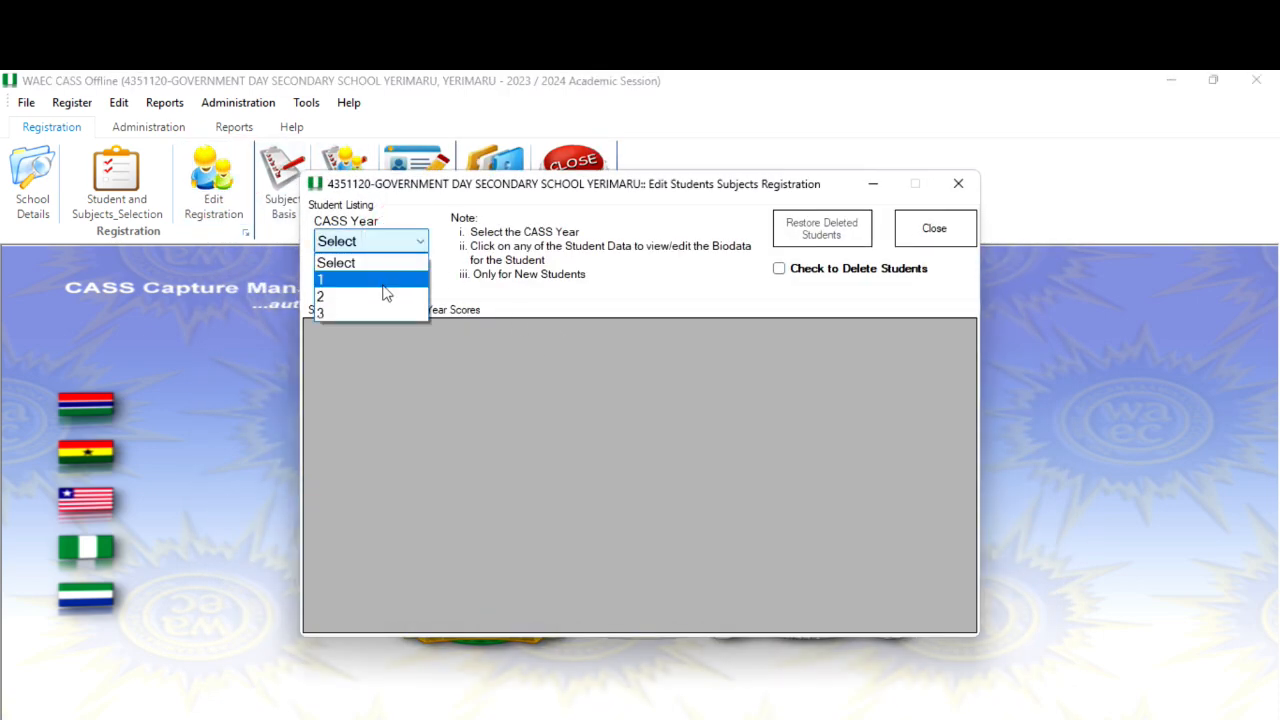
pyautogui.click(384, 282)
pyautogui.click(380, 282)
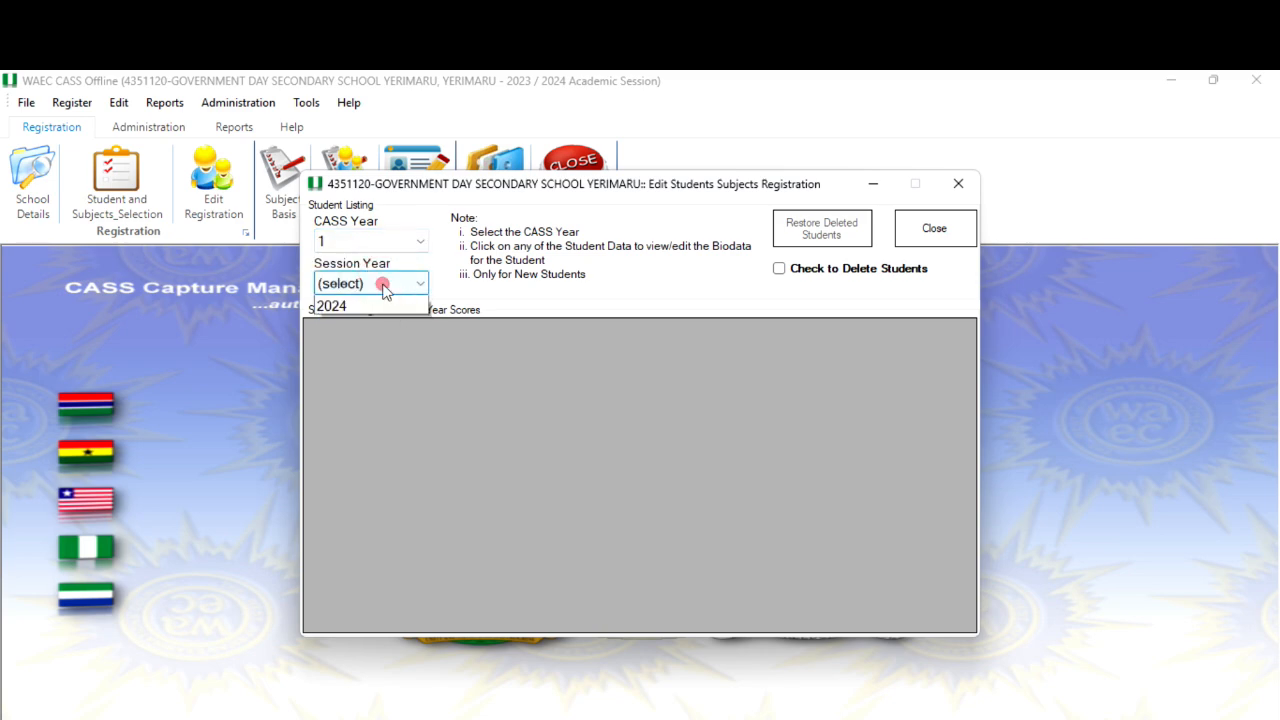
pyautogui.click(385, 330)
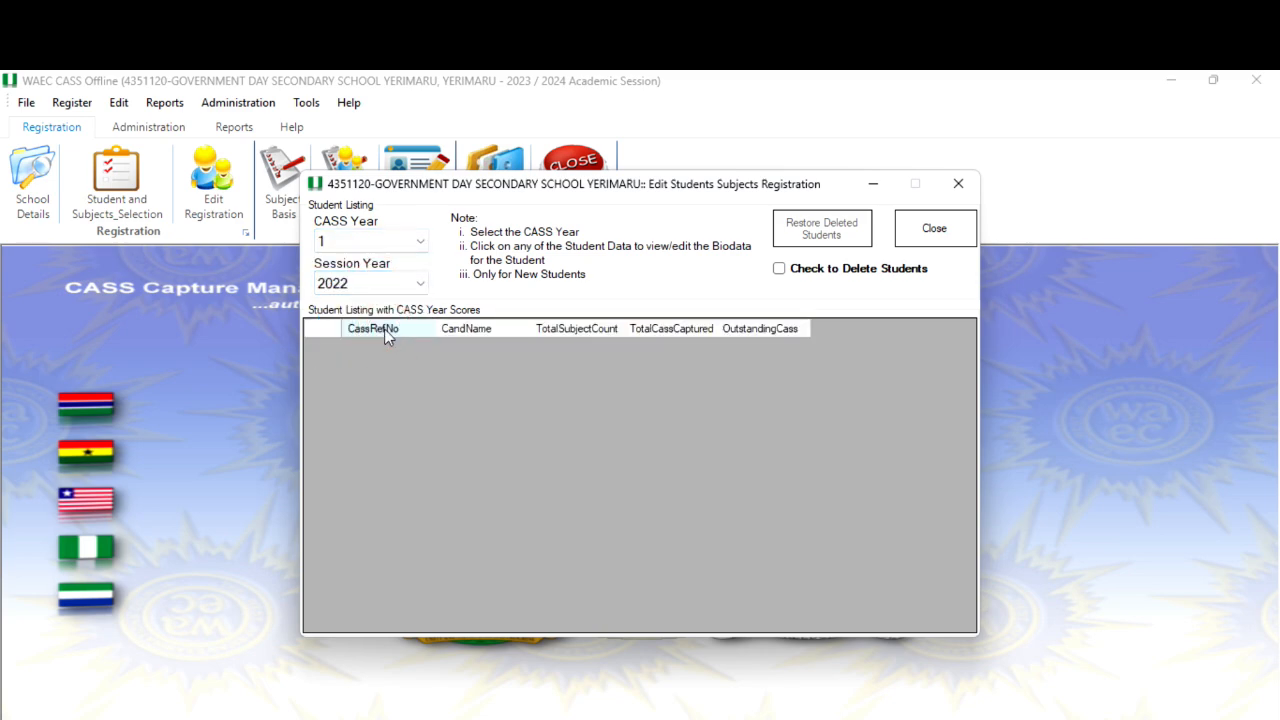
pyautogui.click(386, 290)
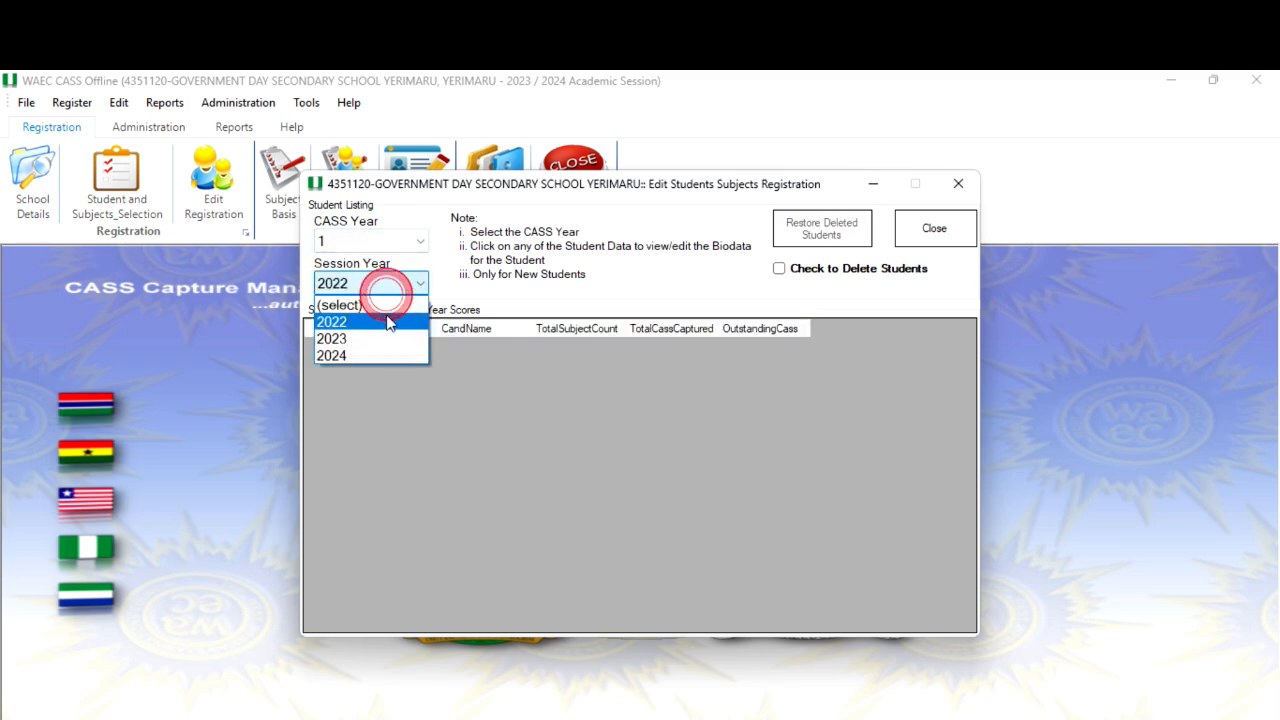
pyautogui.click(386, 339)
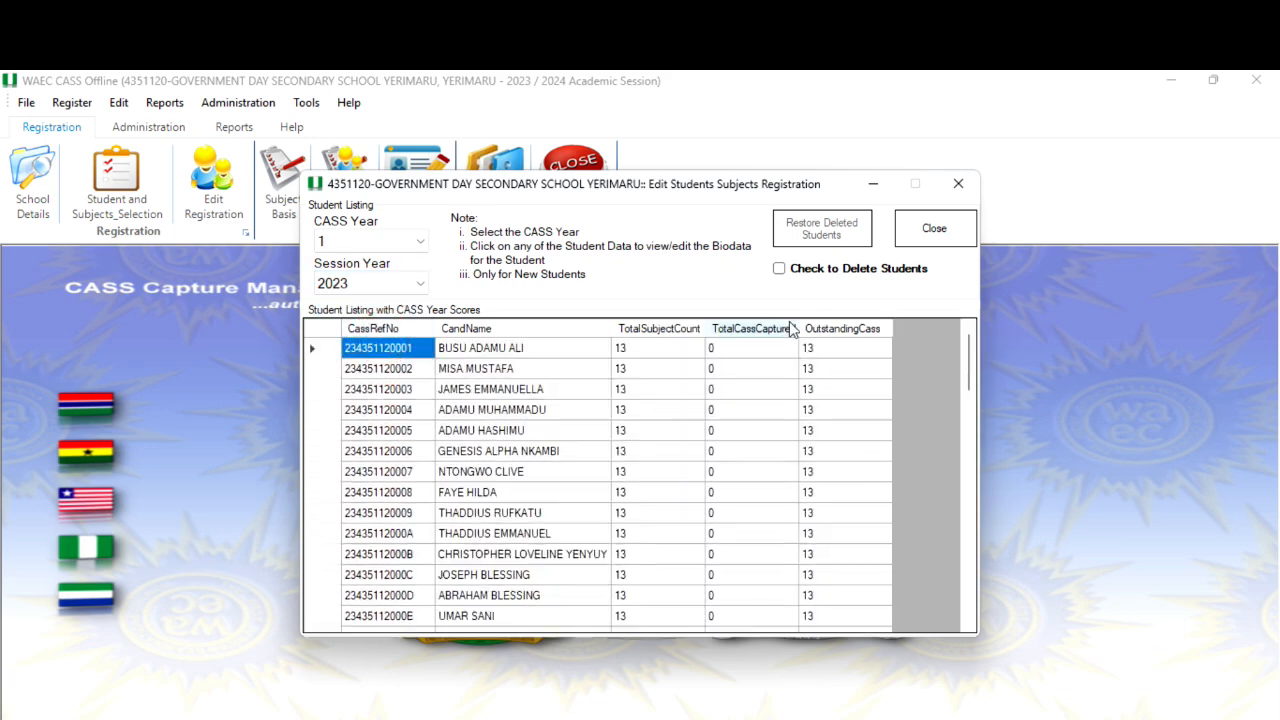
# Scroll through the listed students' subject counts and close the Edit Students Subjects Registration window.
pyautogui.scroll(-15, 791, 390)
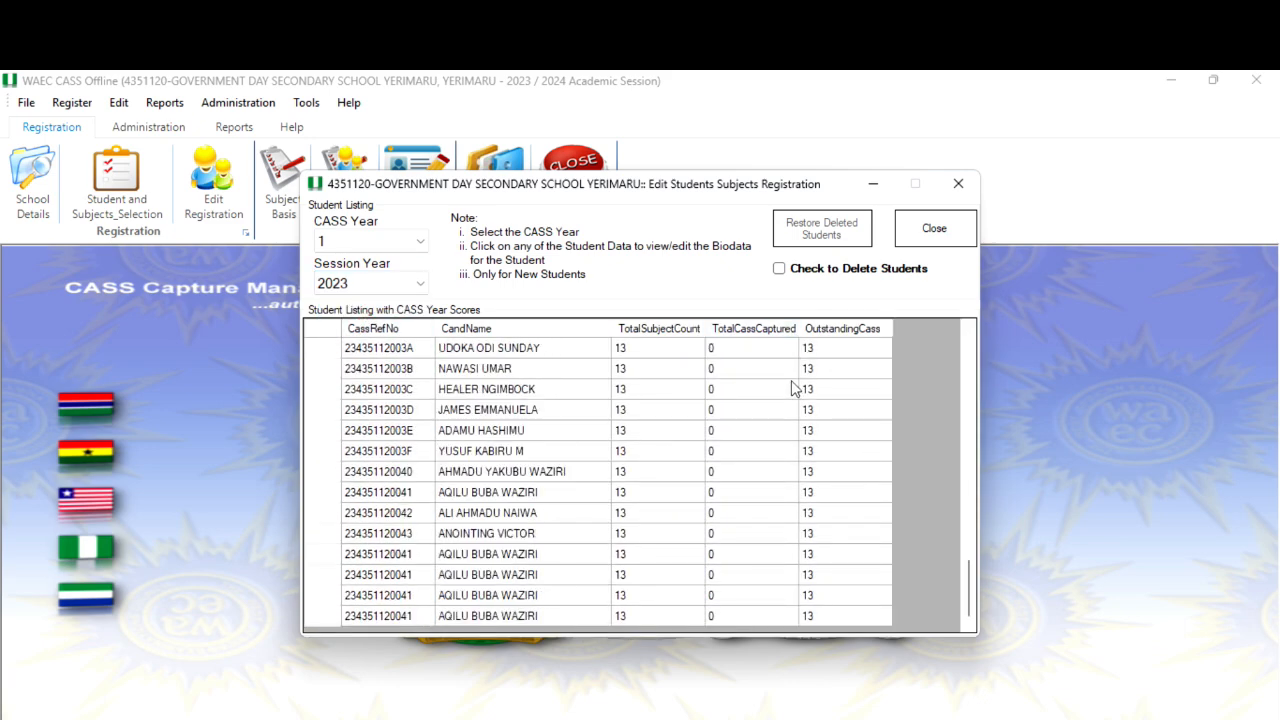
pyautogui.scroll(10, 794, 385)
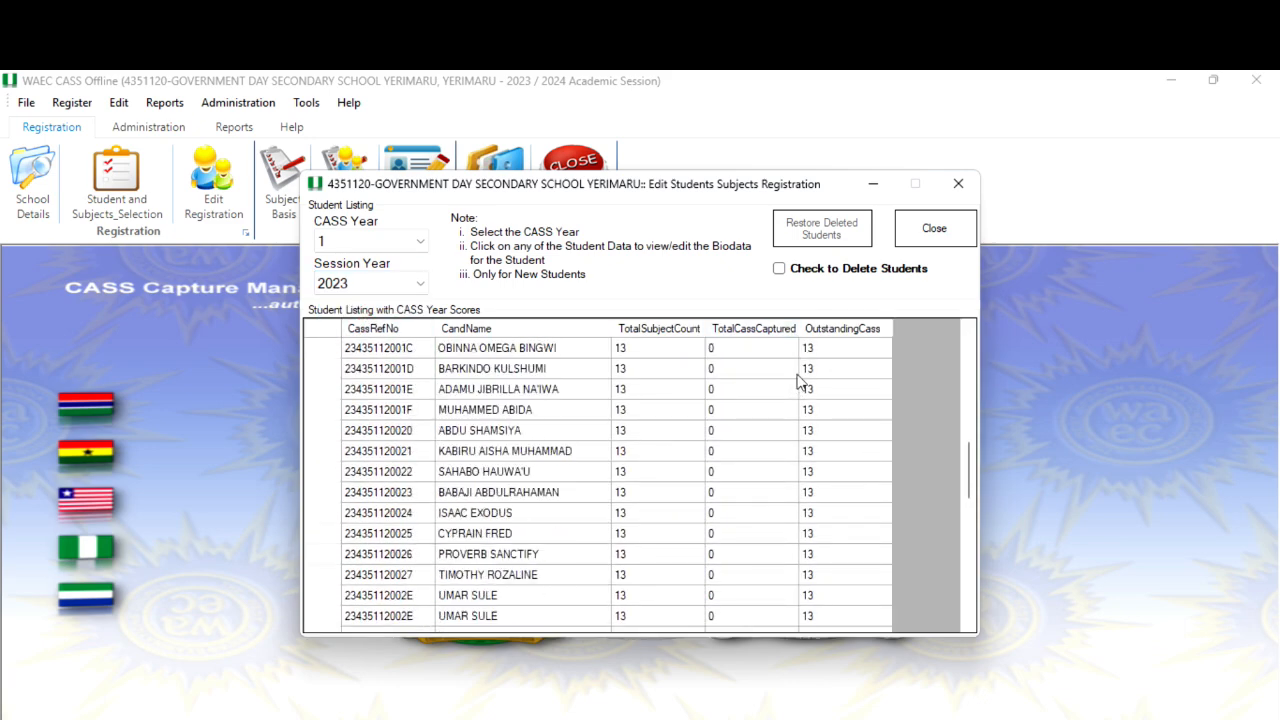
pyautogui.scroll(10, 800, 380)
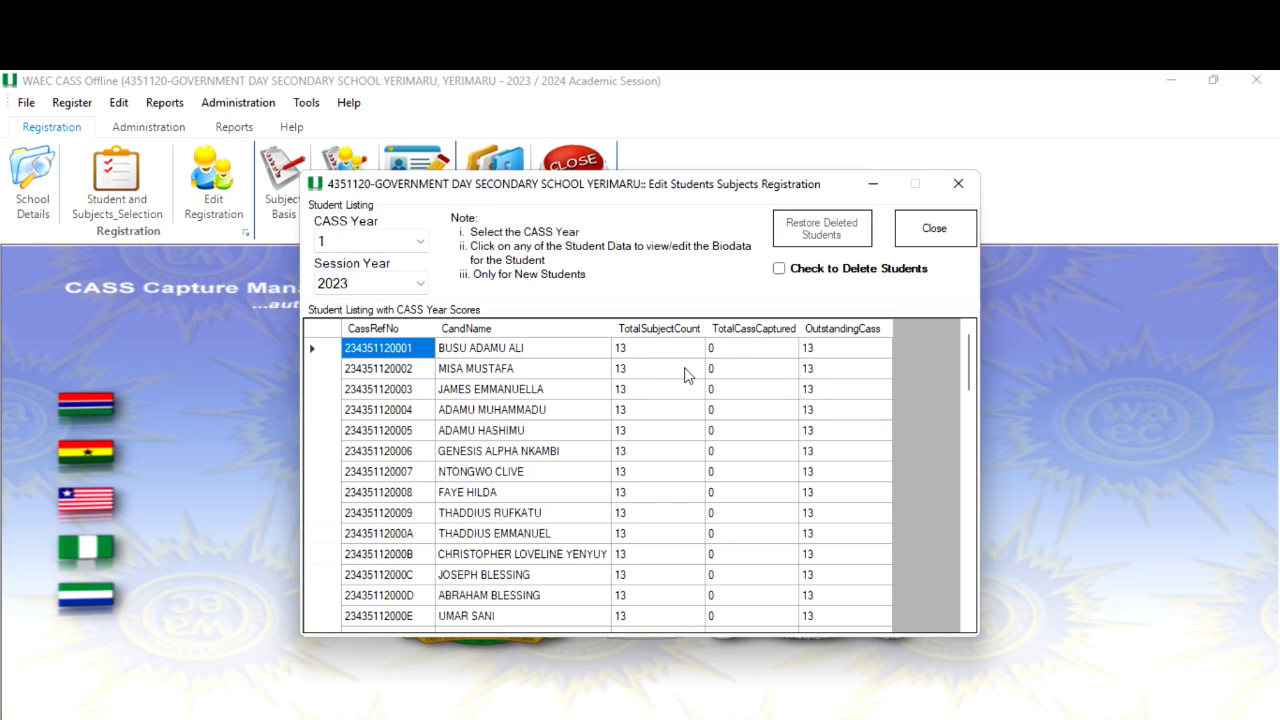
pyautogui.click(945, 228)
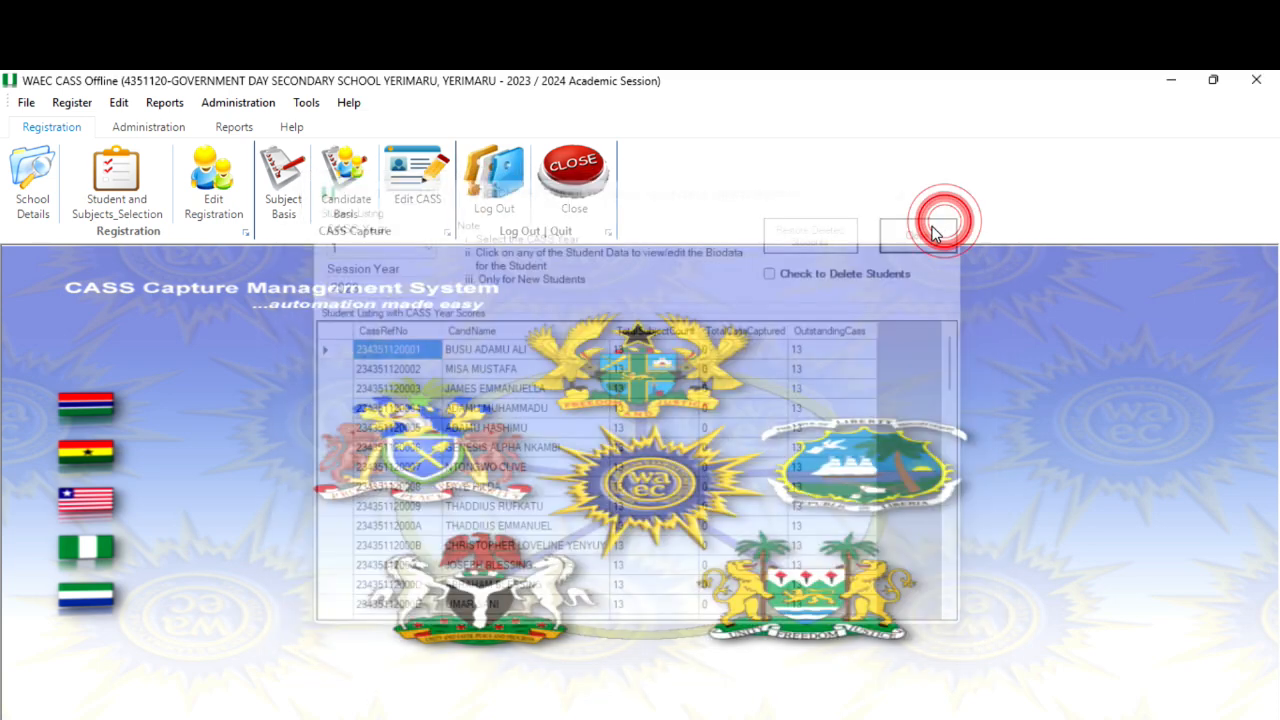